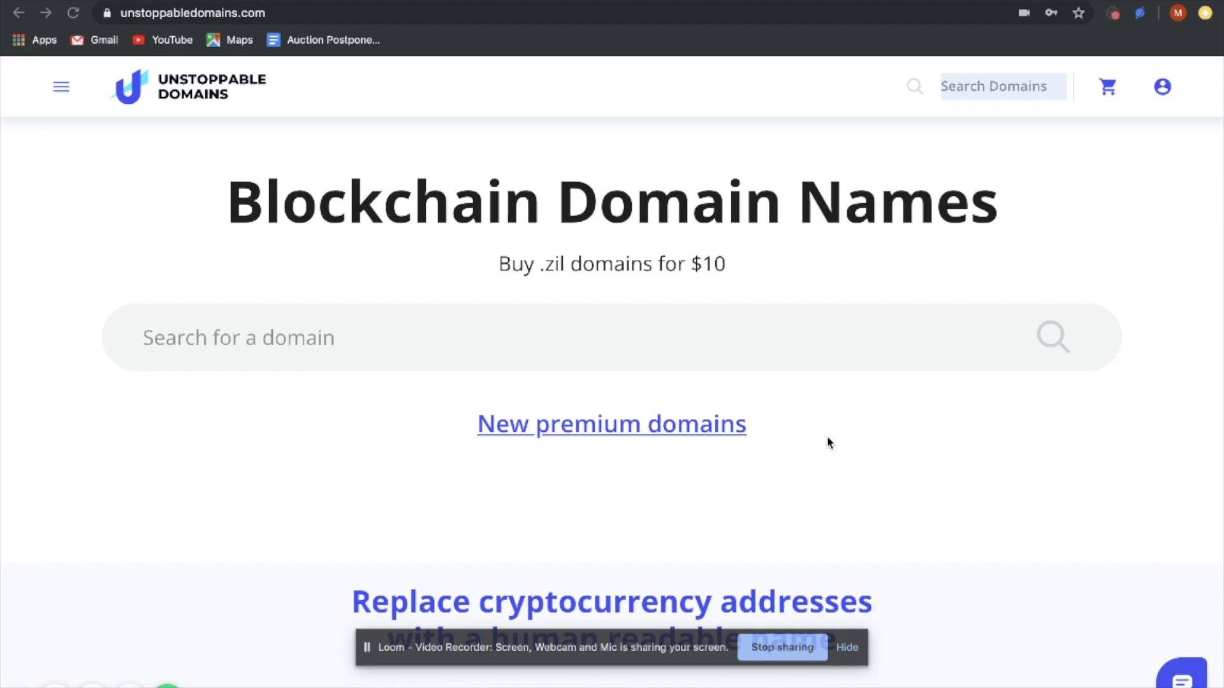
From My domains, open escrow-example002.zil's manage page and scroll to its records and WhoIs form
left_click(60, 96)
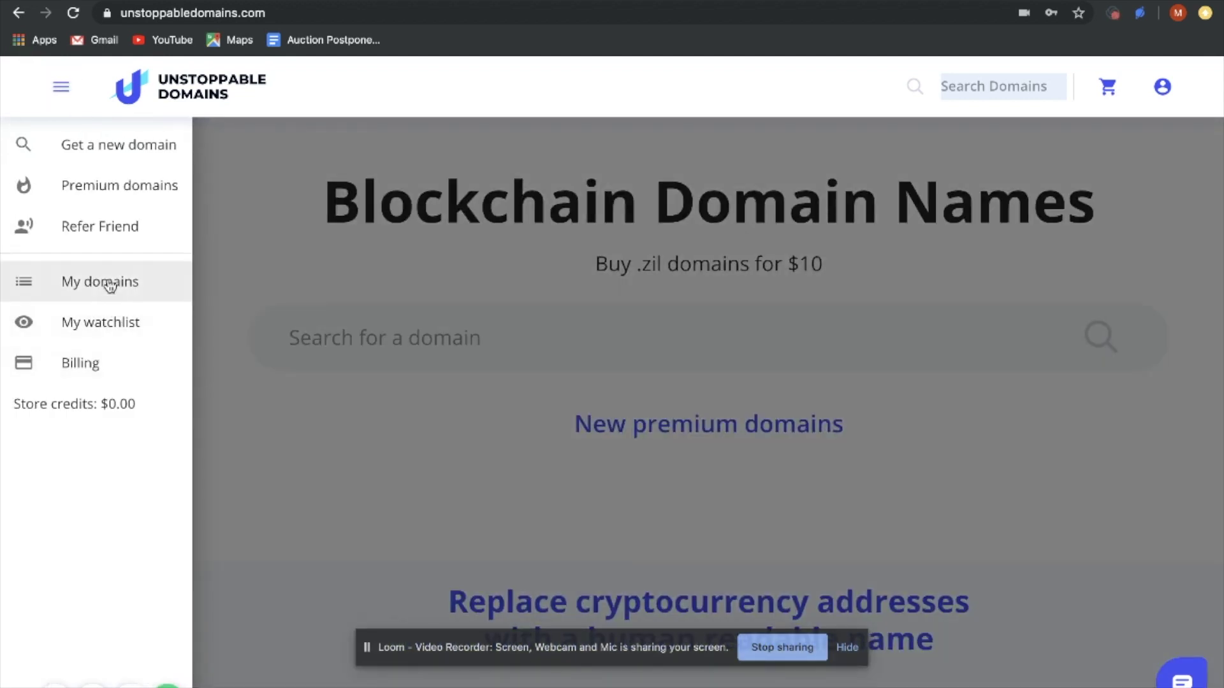
left_click(110, 285)
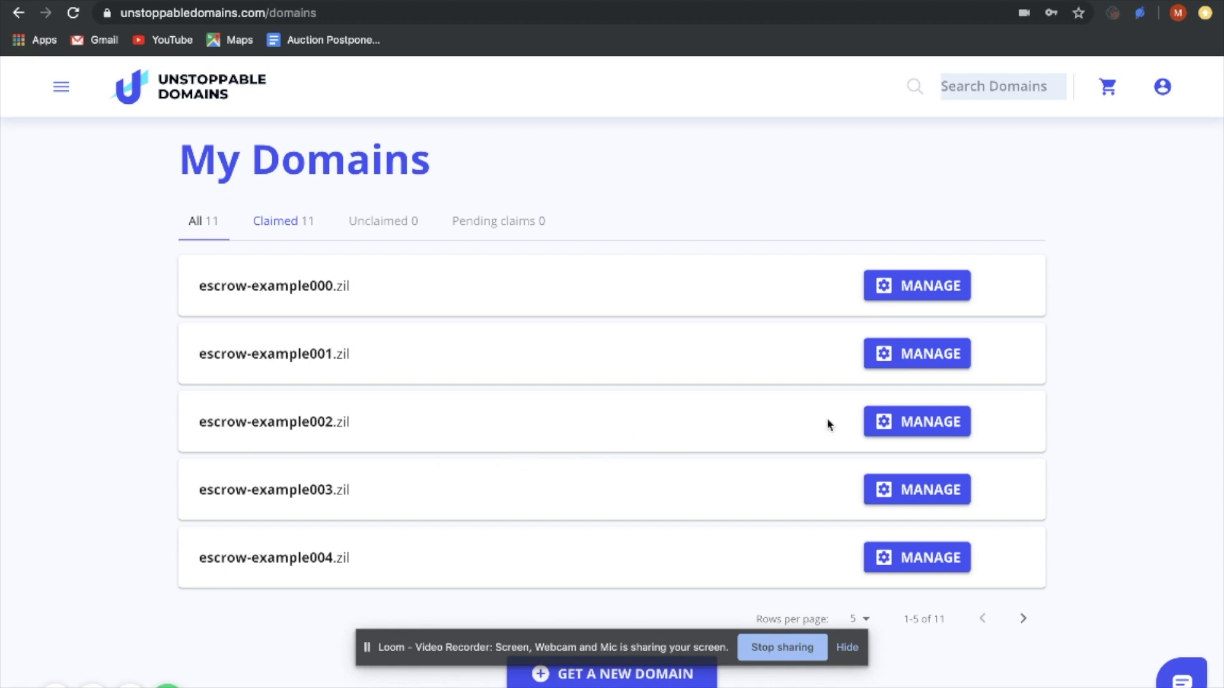
left_click(894, 433)
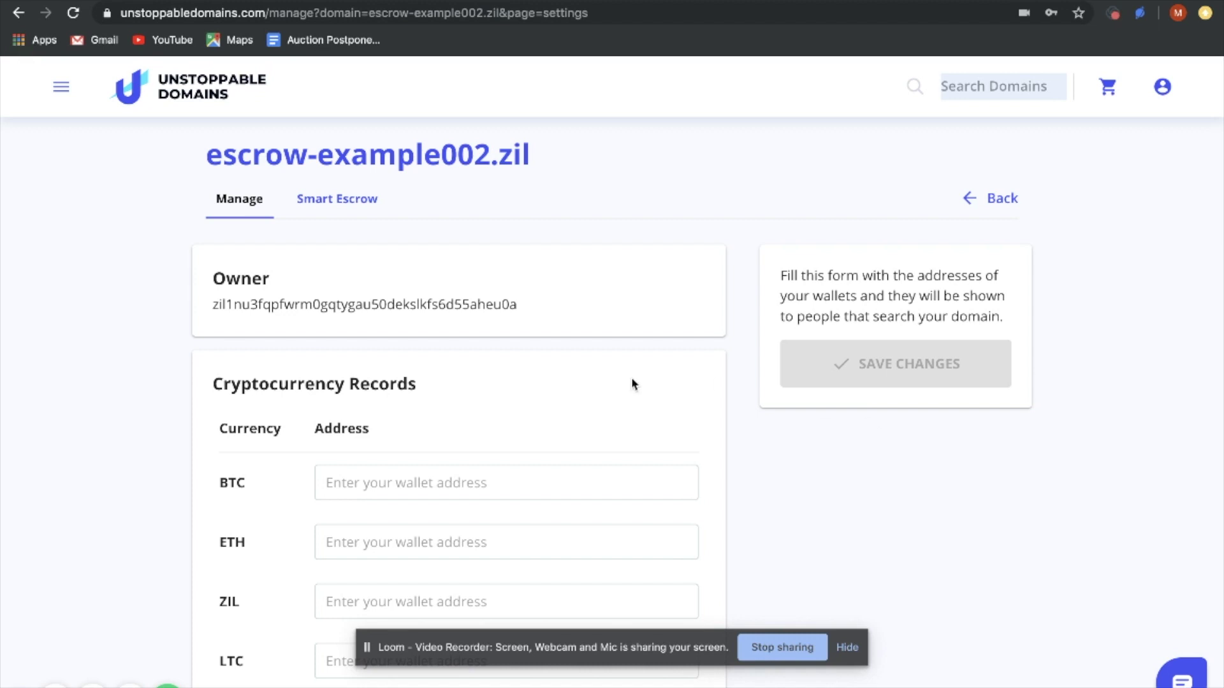
scroll(633, 384, "down", 6)
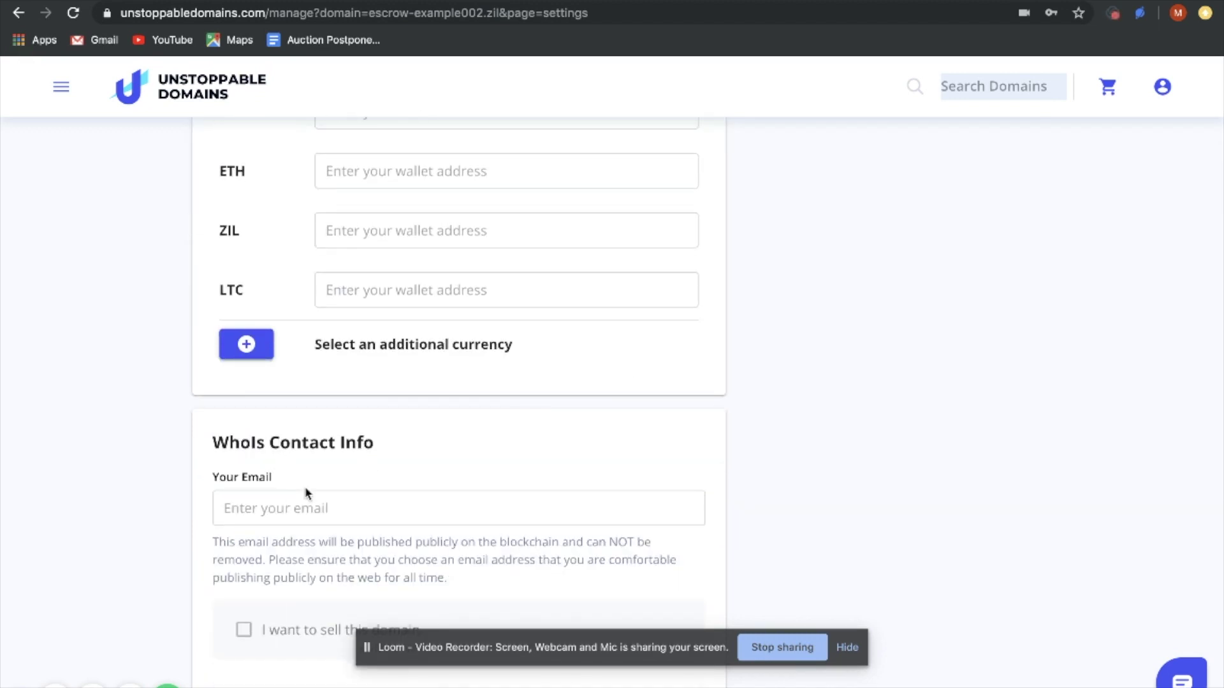
scroll(307, 493, "down", 1)
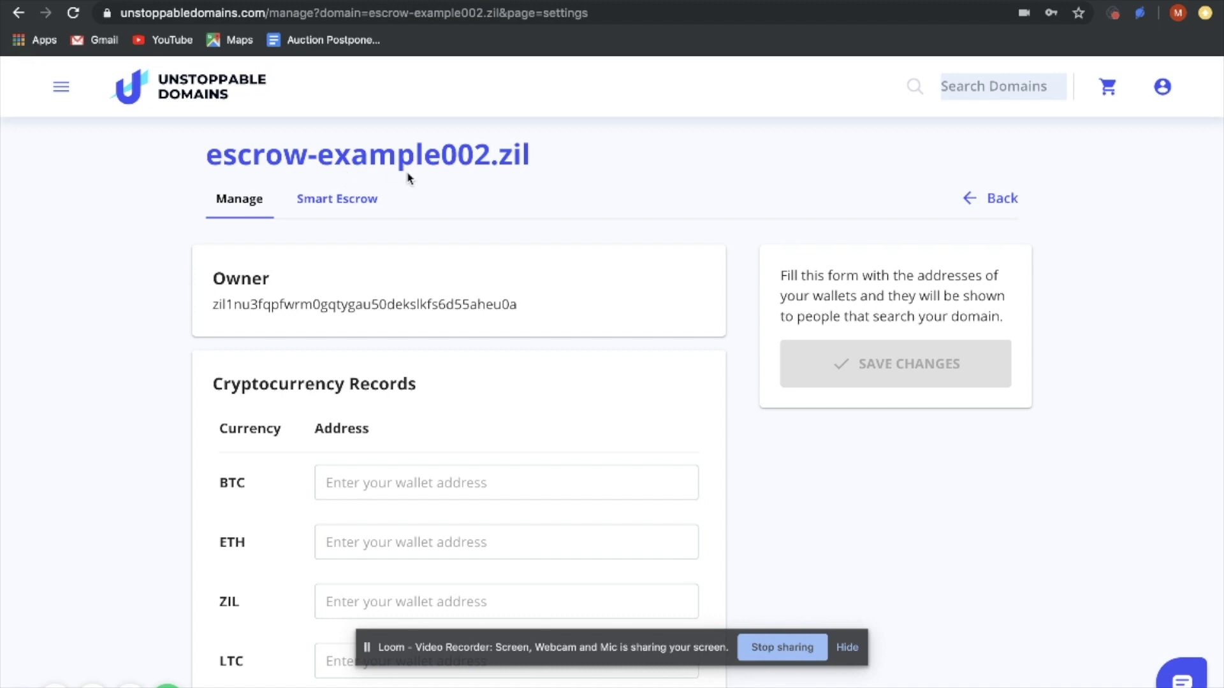
scroll(522, 440, "down", 5)
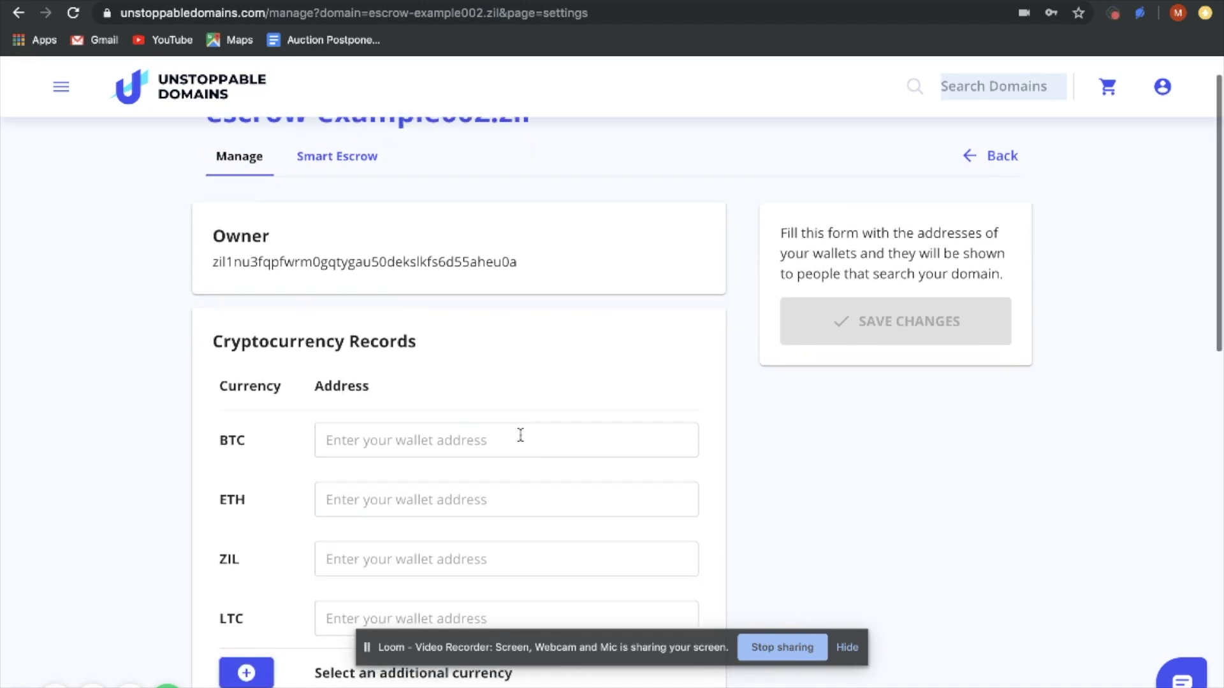
scroll(521, 438, "down", 2)
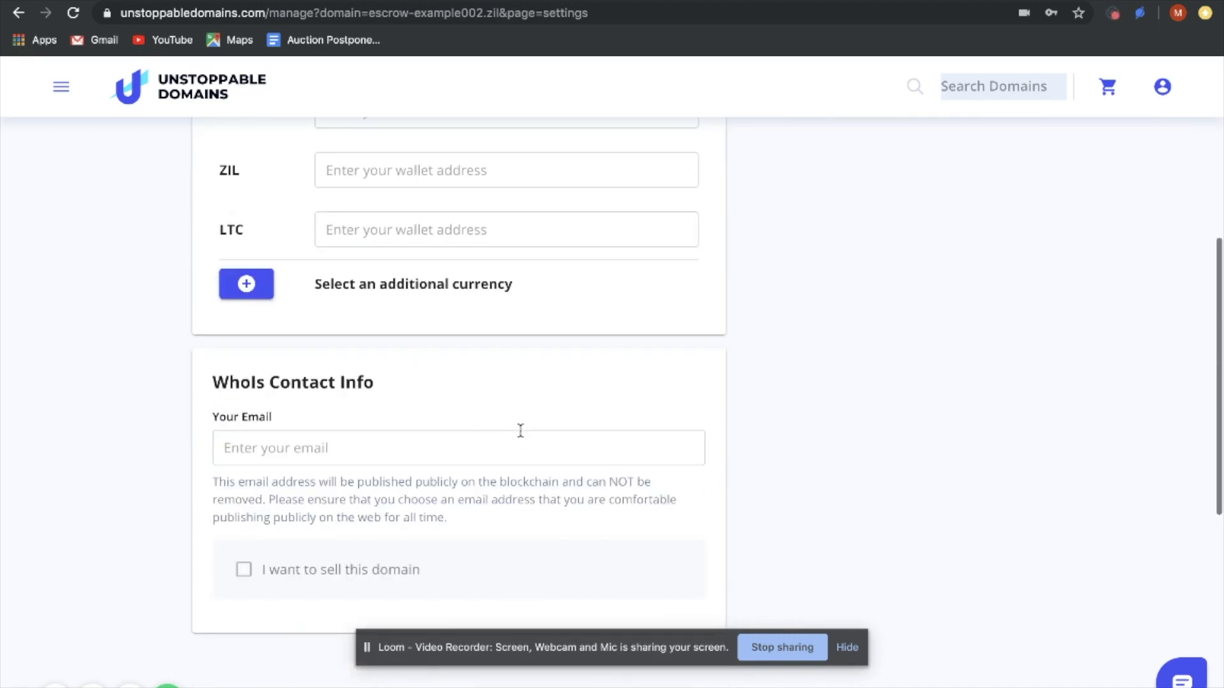
Enter the seller's WhoIs contact e-mail and tick 'I want to sell this domain'
left_click(498, 446)
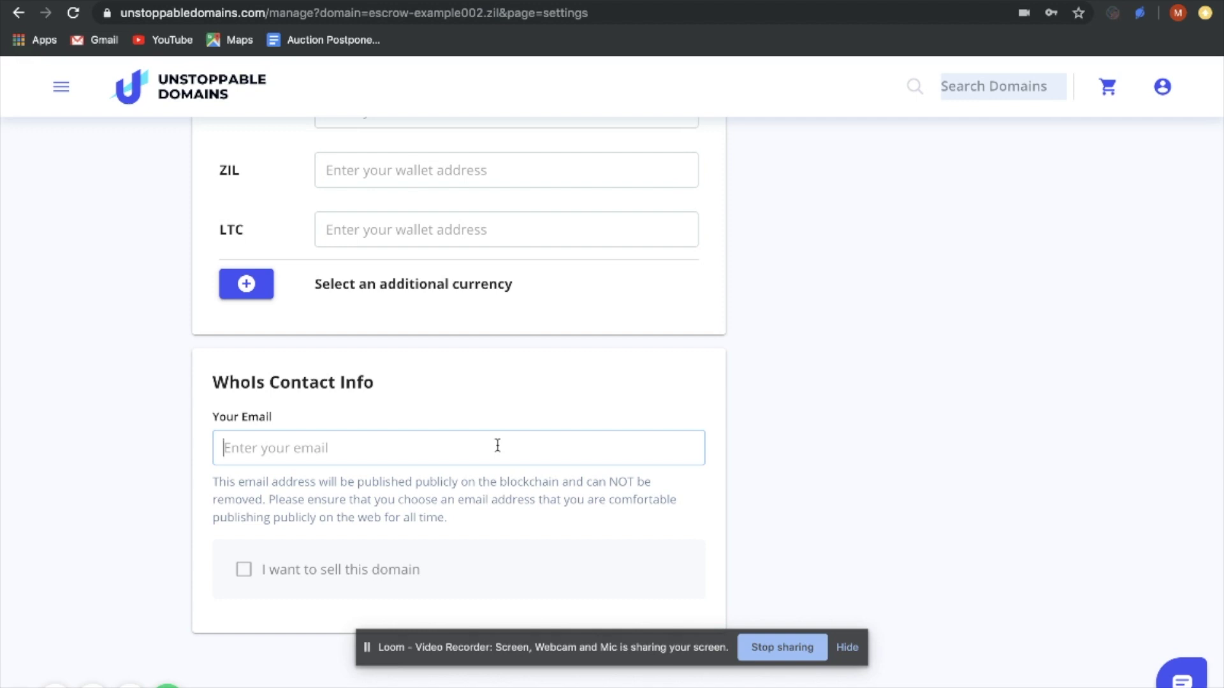
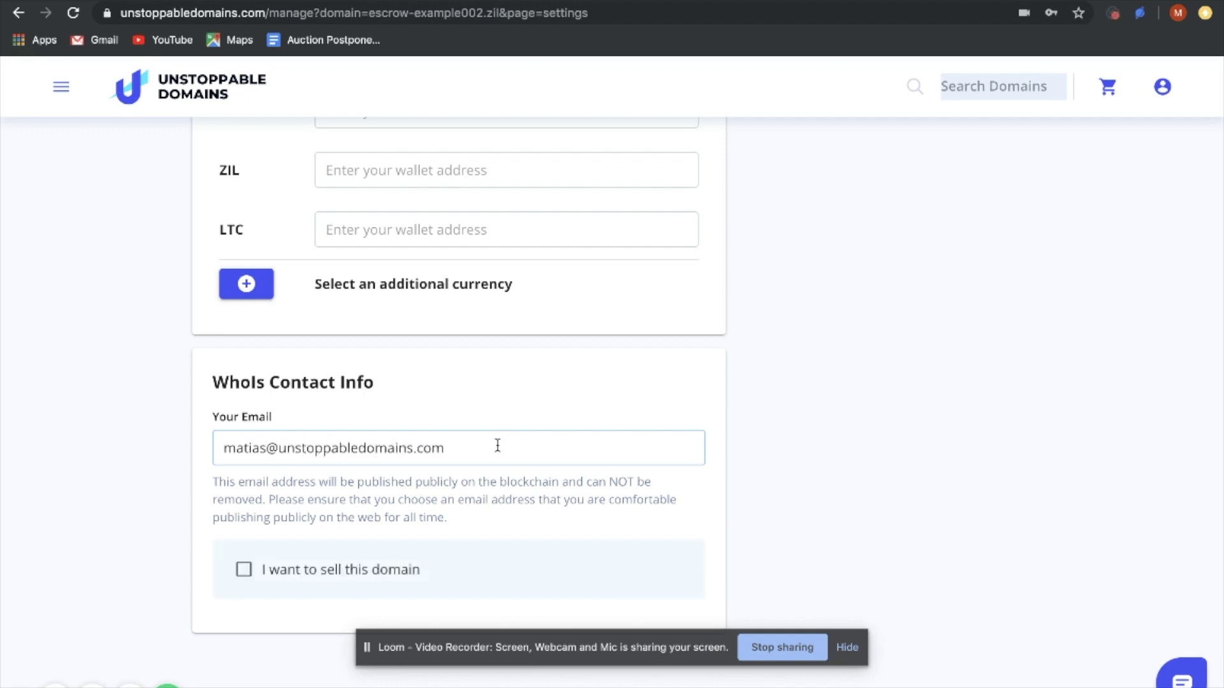
scroll(497, 445, "up", 7)
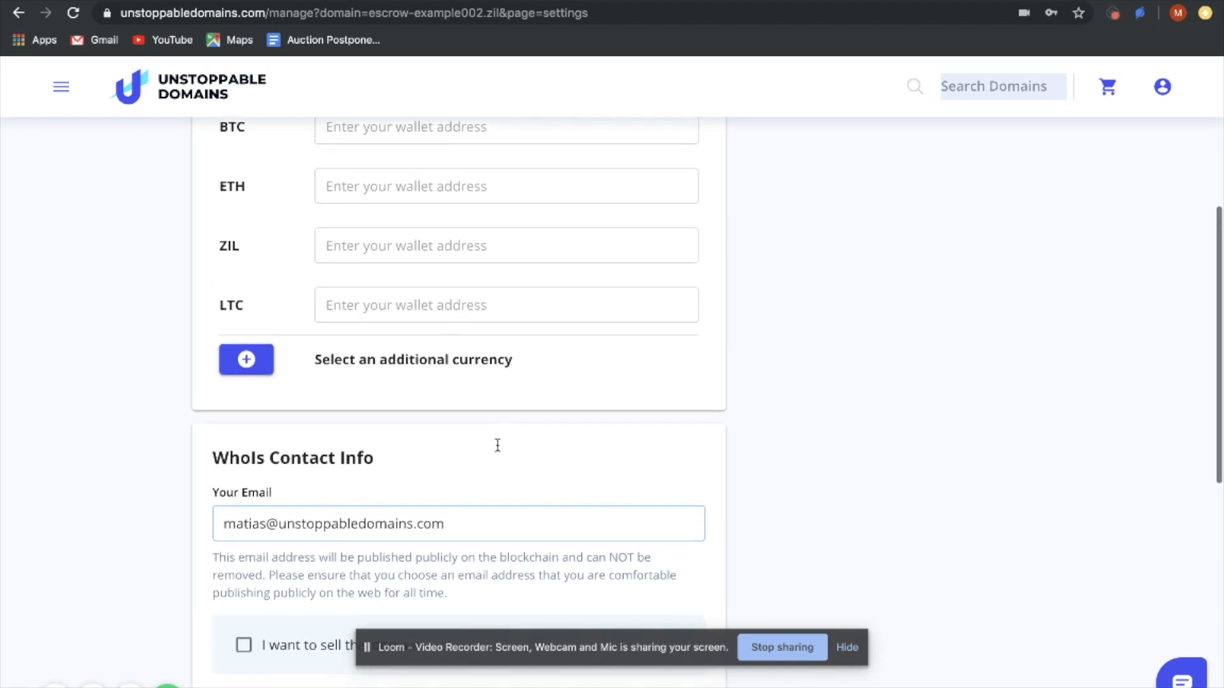
scroll(496, 444, "down", 8)
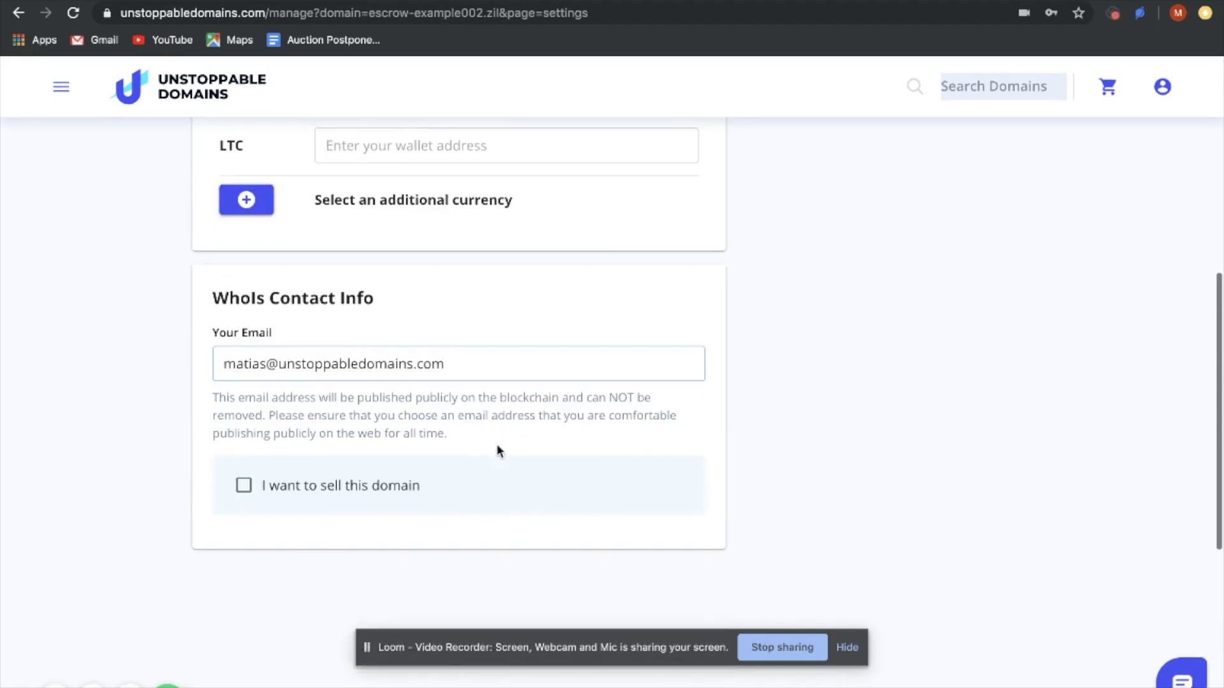
left_click(246, 487)
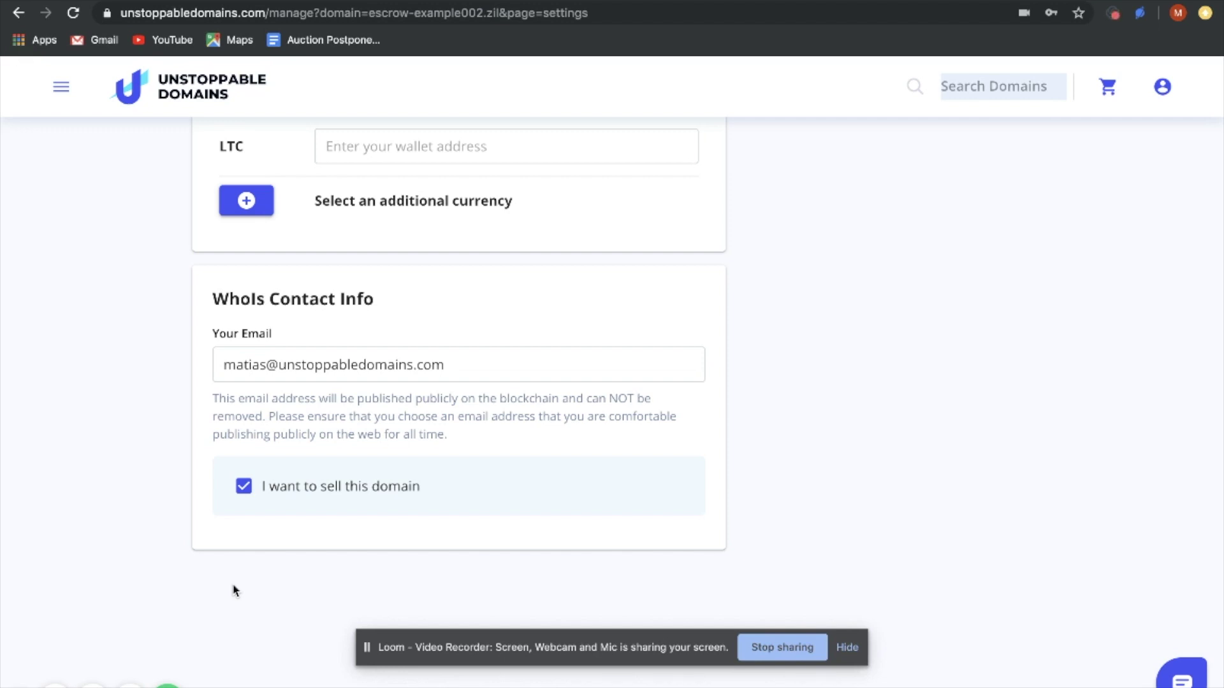
scroll(1137, 321, "up", 8)
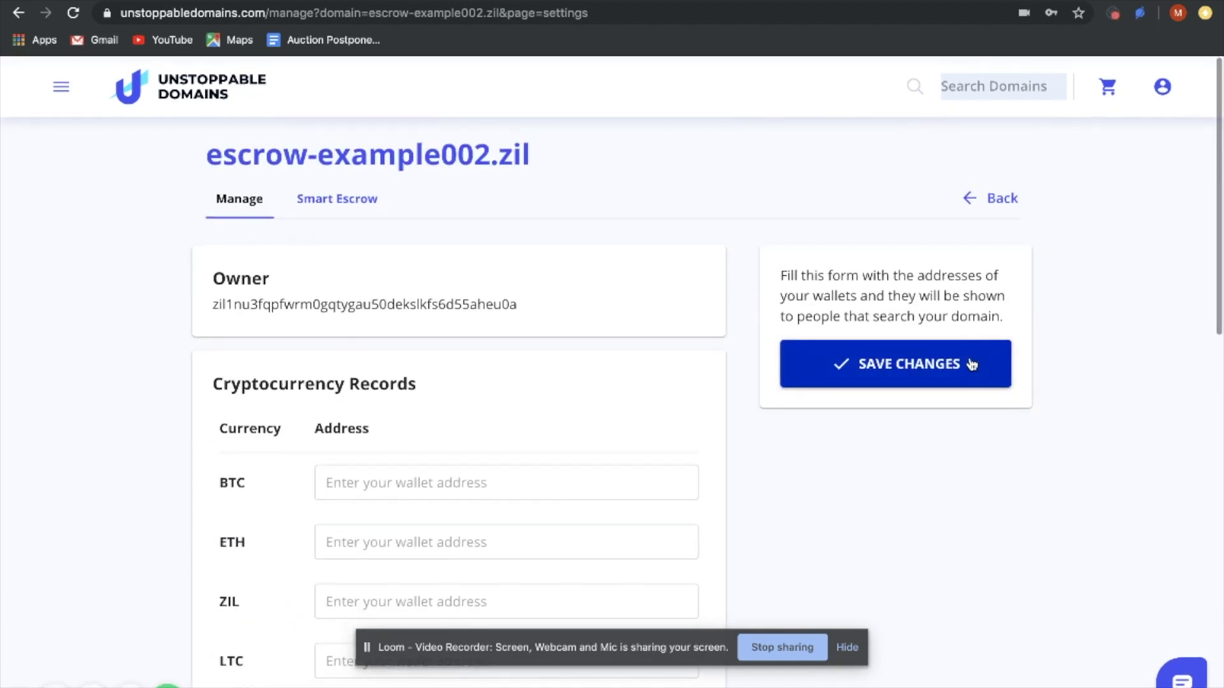
Save the e-mail and for-sale changes, then review the escrow-test123.zil search result
left_click(895, 361)
scroll(871, 491, "down", 8)
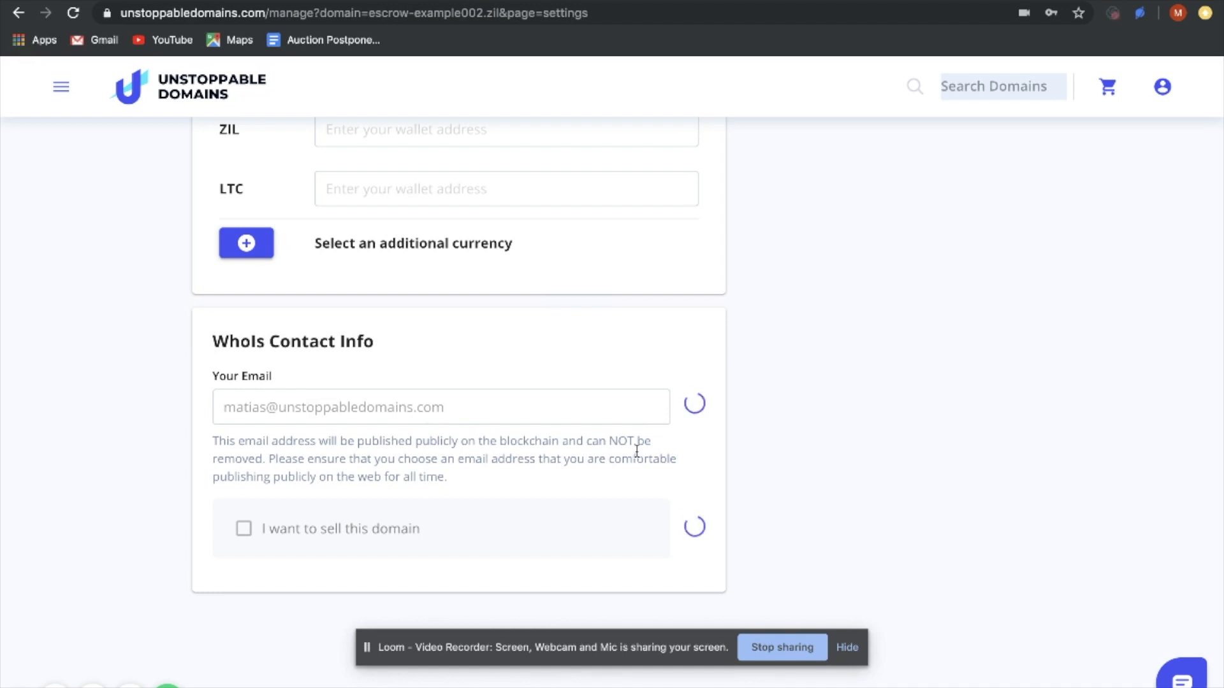
scroll(637, 452, "up", 9)
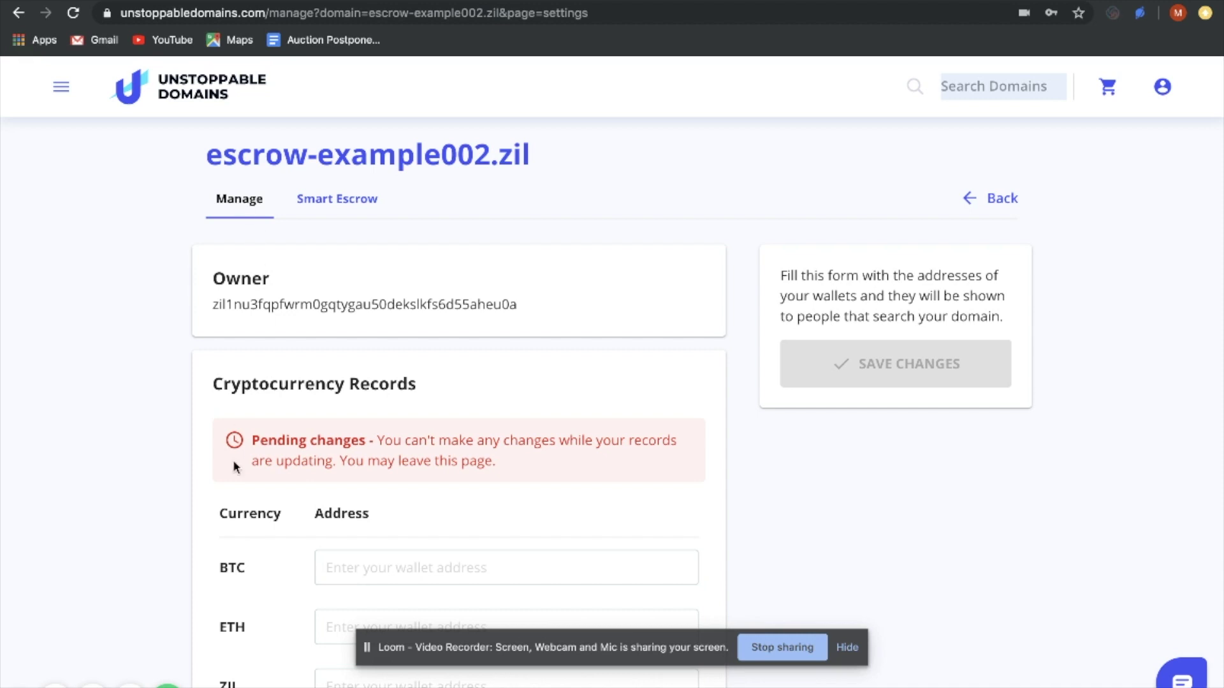
scroll(260, 468, "down", 8)
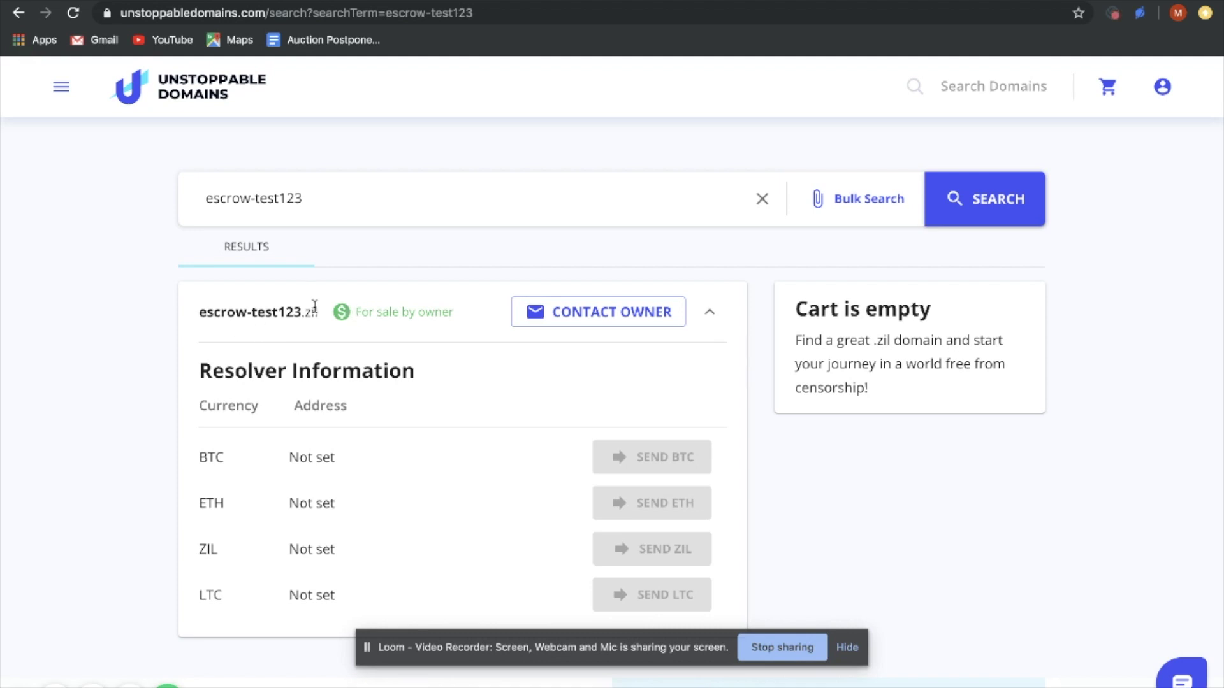
View escrow-test123.zil's owner contact details, then return to the escrow-example002.zil manage tab
left_click_drag(457, 311, 345, 318)
left_click(392, 309)
left_click(551, 317)
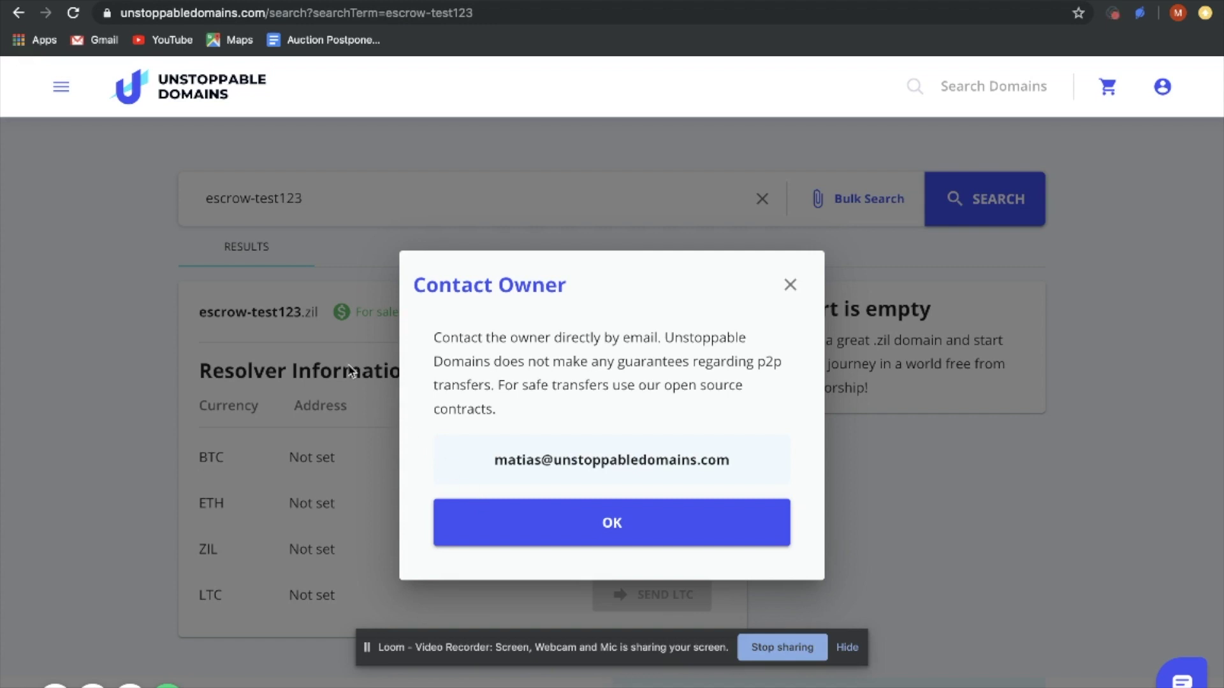
left_click(789, 284)
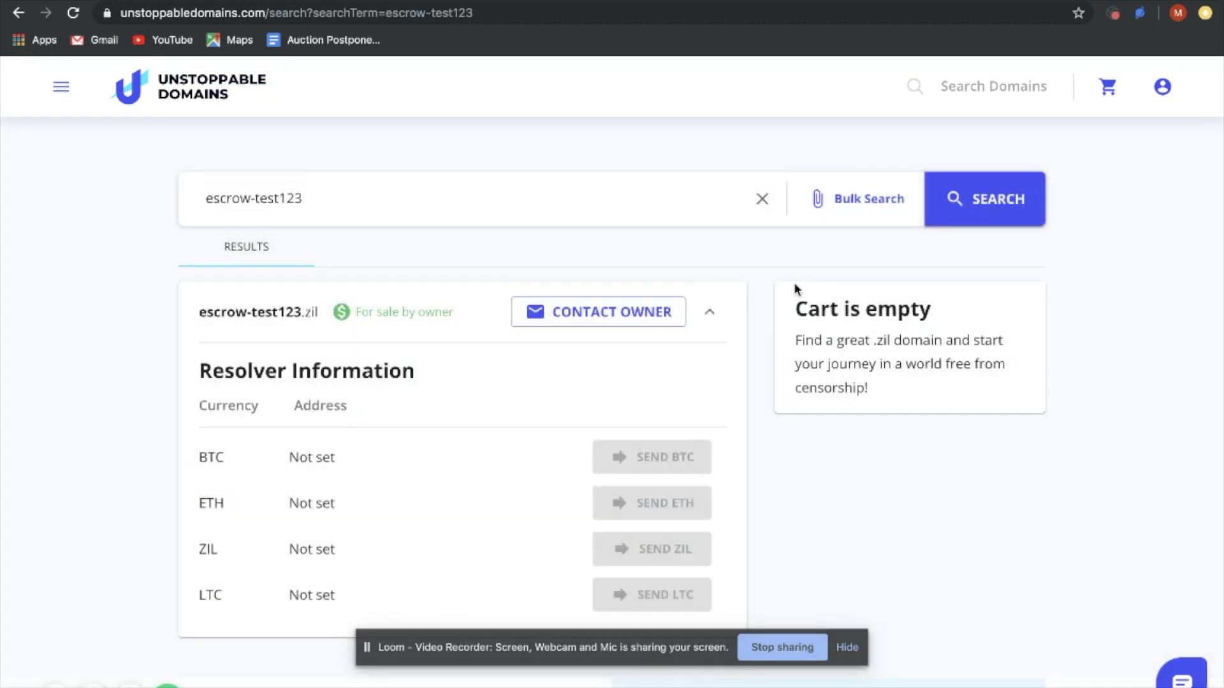
left_click(135, 4)
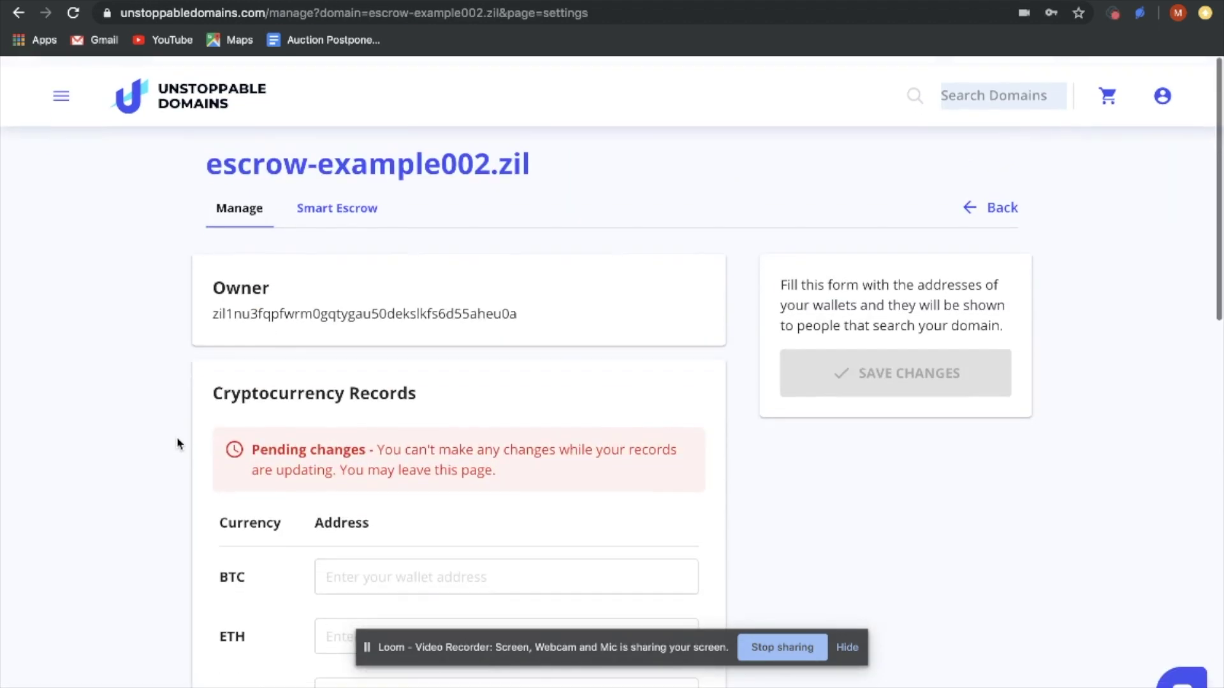
Inspect the For sale by owner search result and view the domain owner's contact details
scroll(178, 443, "down", 8)
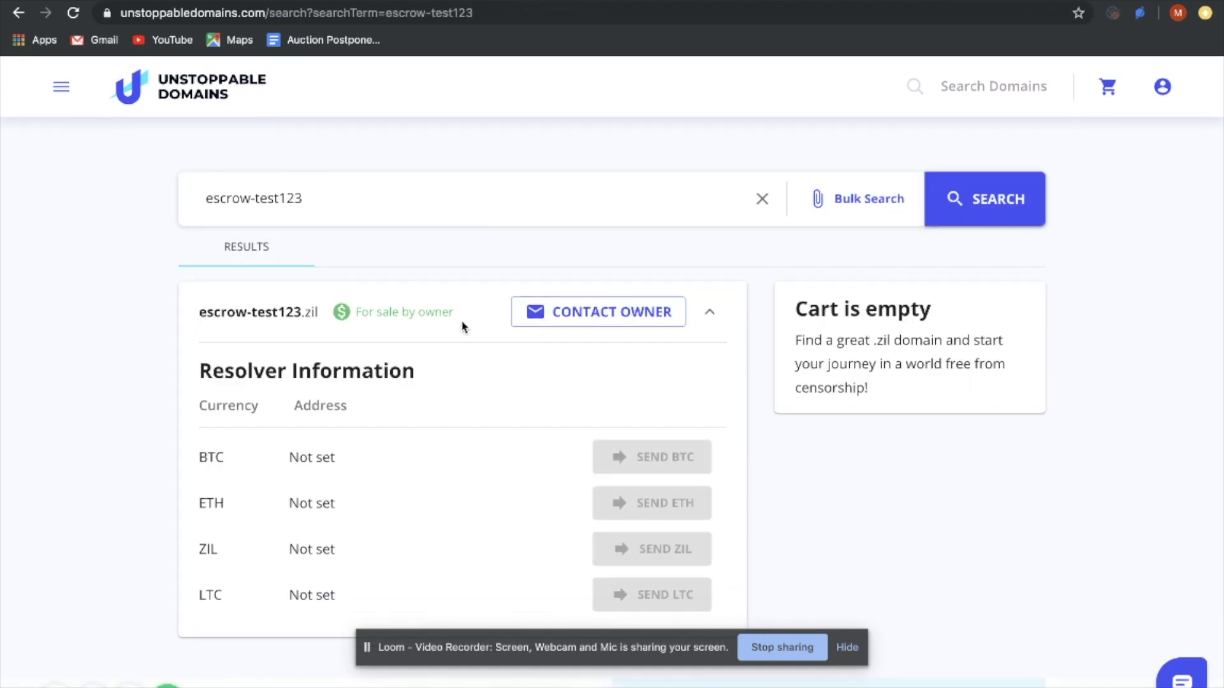
left_click_drag(468, 316, 354, 312)
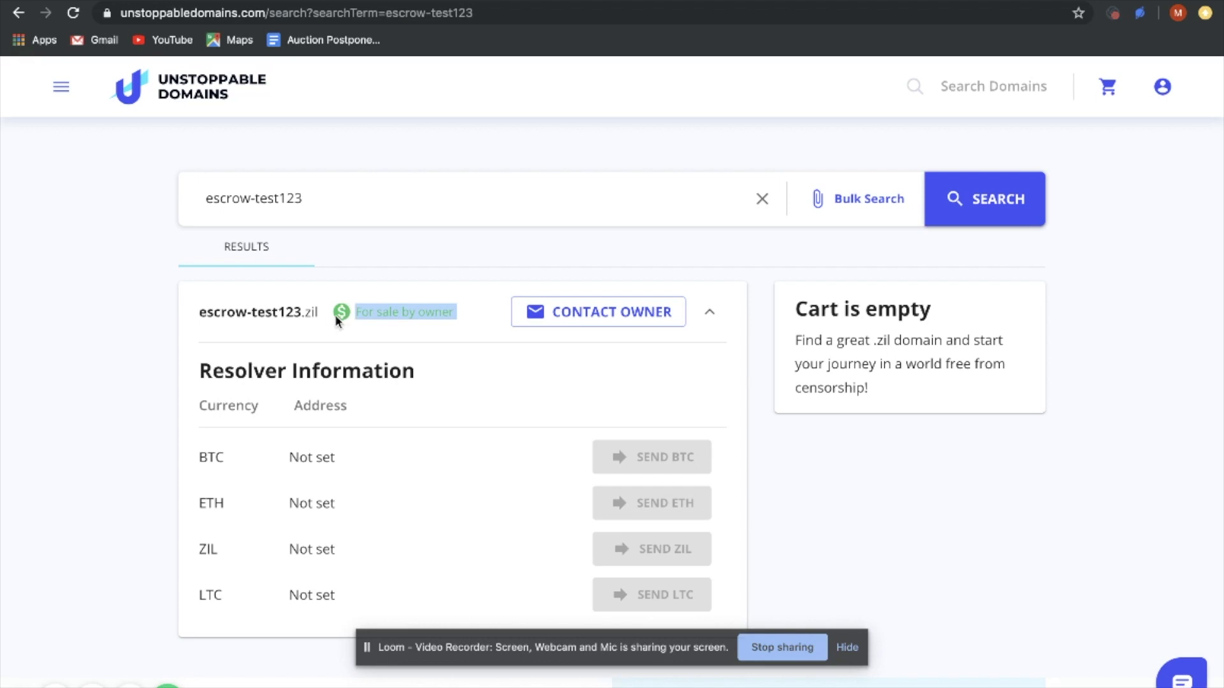
left_click(389, 310)
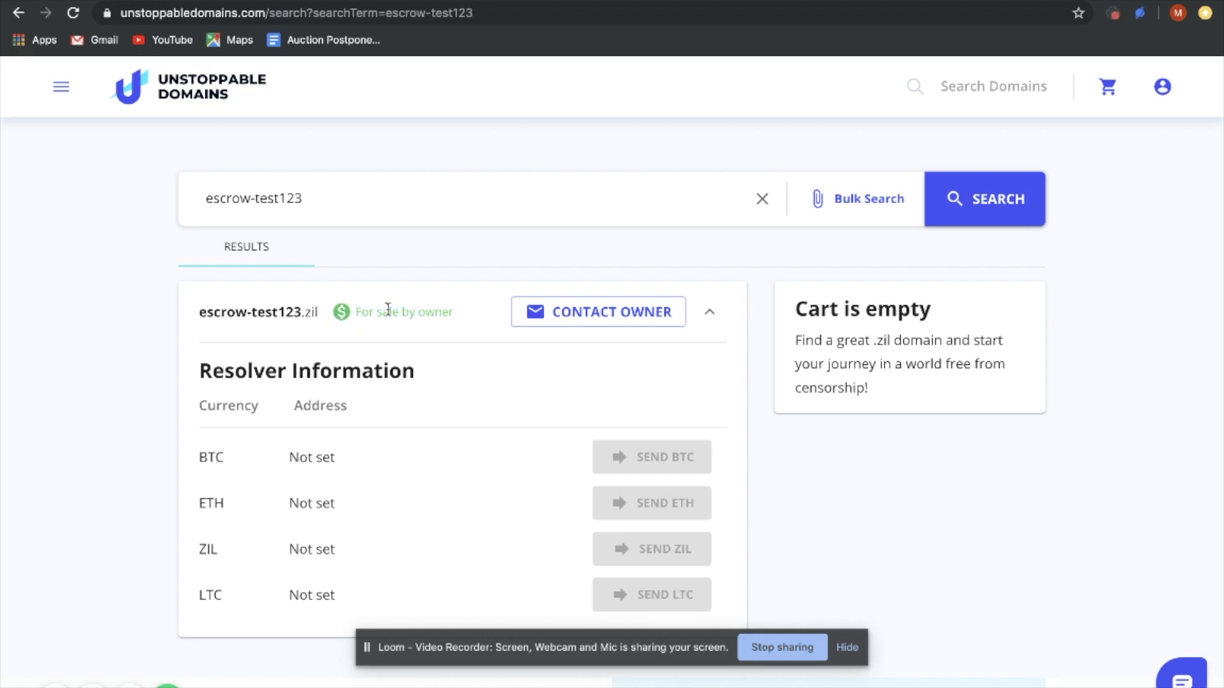
left_click(581, 320)
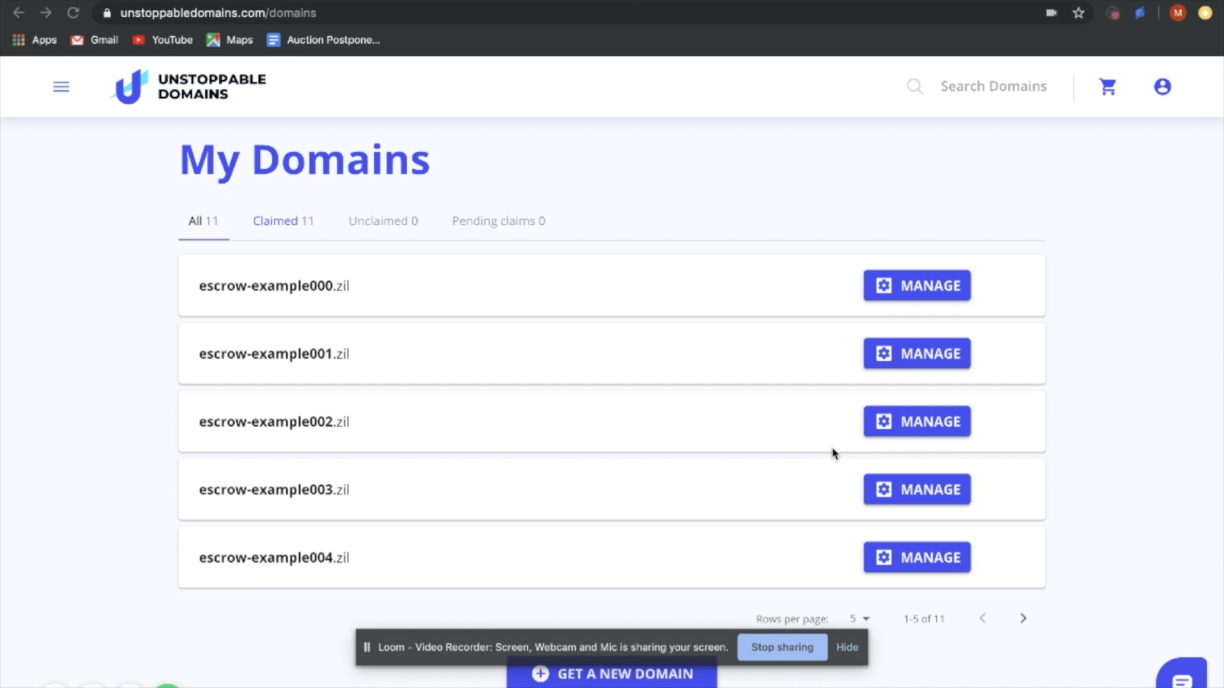
Reopen the escrow-example002.zil manage page and scroll through its settings
left_click(731, 434)
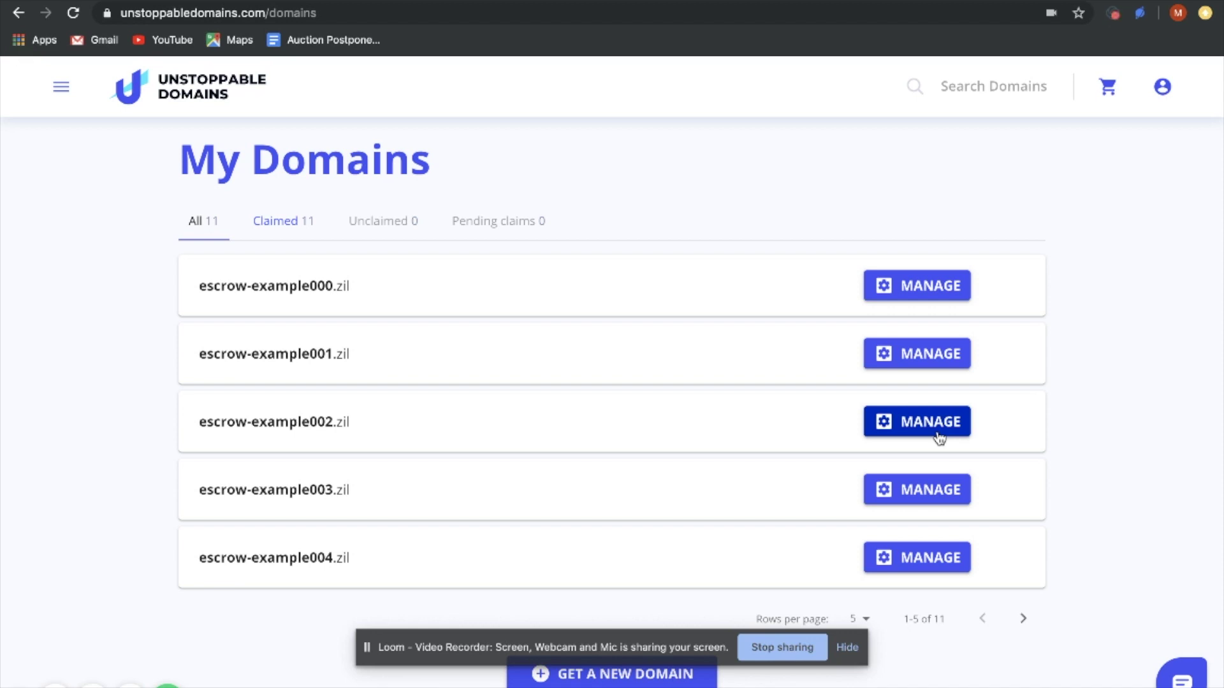
left_click(925, 429)
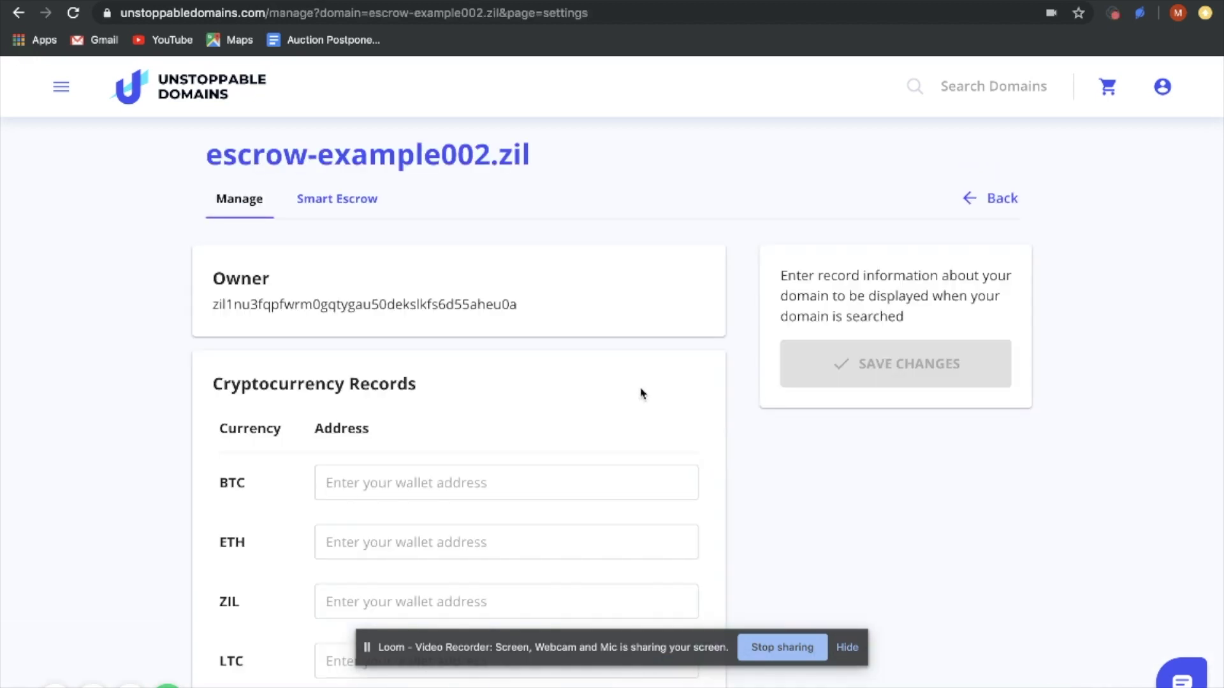
scroll(642, 393, "down", 3)
scroll(642, 393, "up", 2)
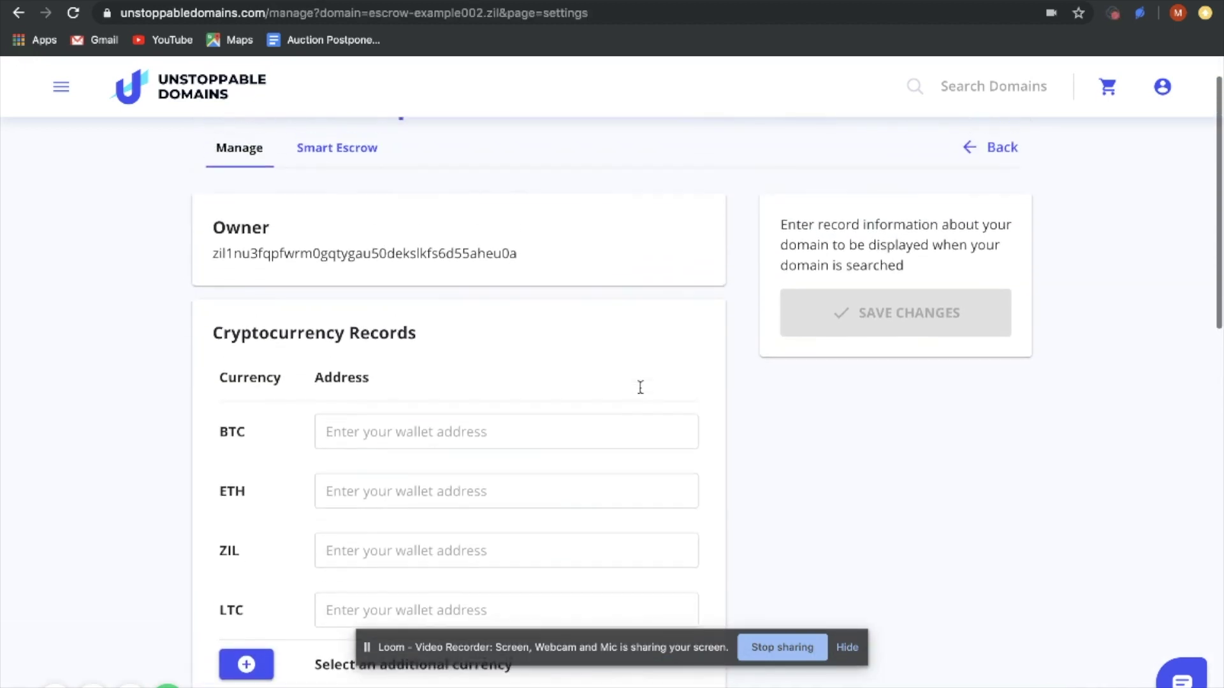
scroll(642, 393, "up", 1)
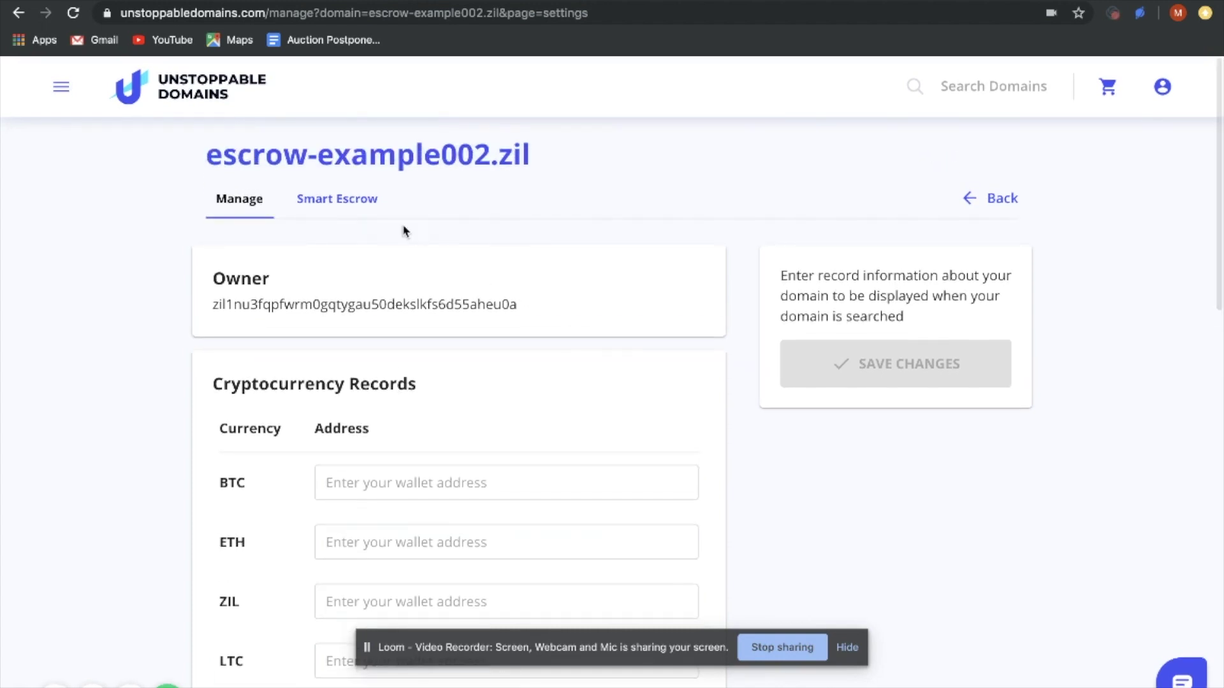
Open escrow-example002.zil's Smart Escrow tab and select the buyer e-mail field
left_click(355, 204)
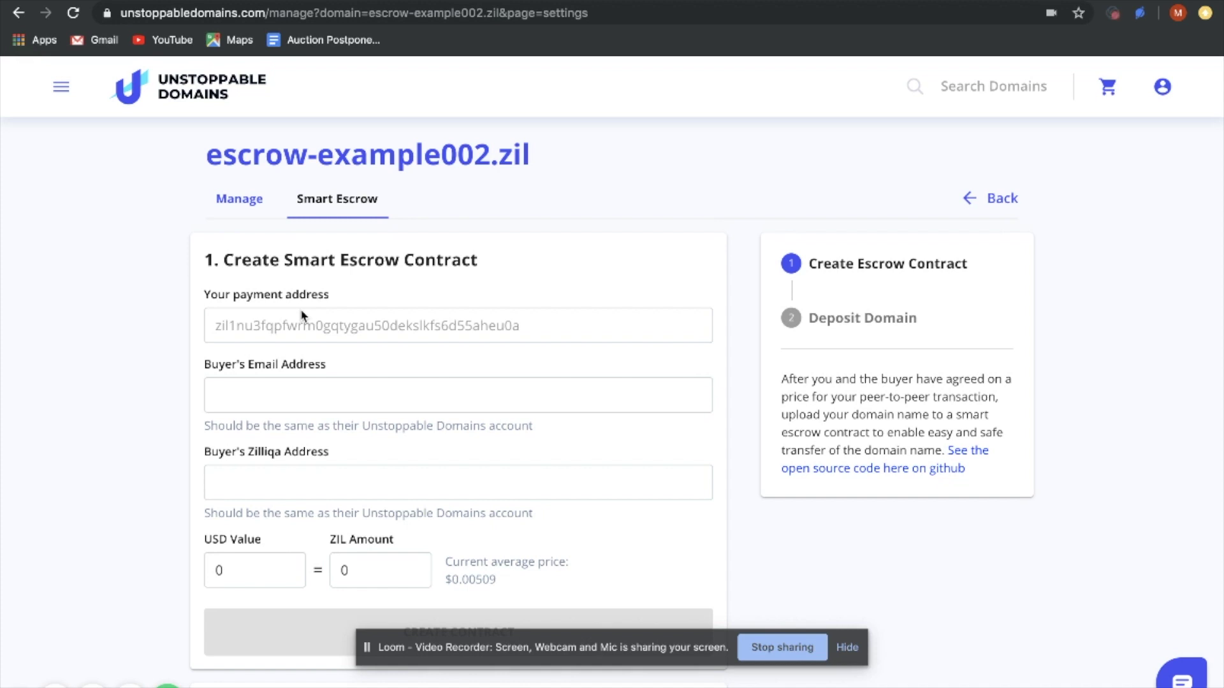
left_click(308, 390)
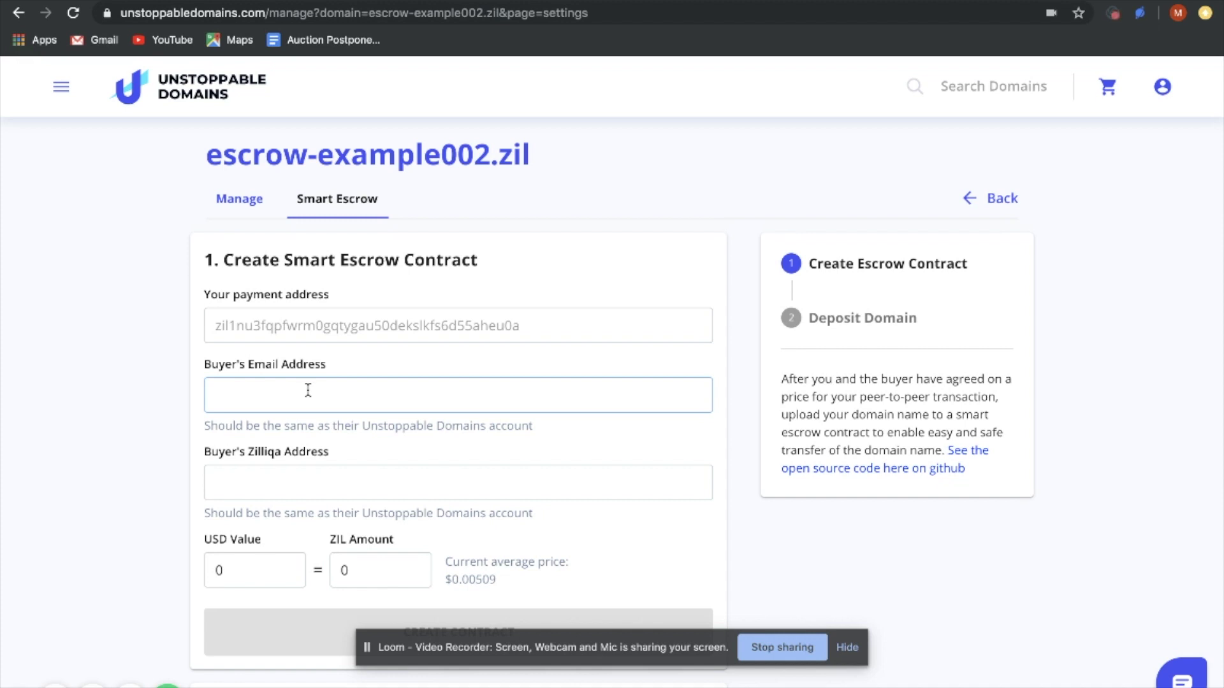
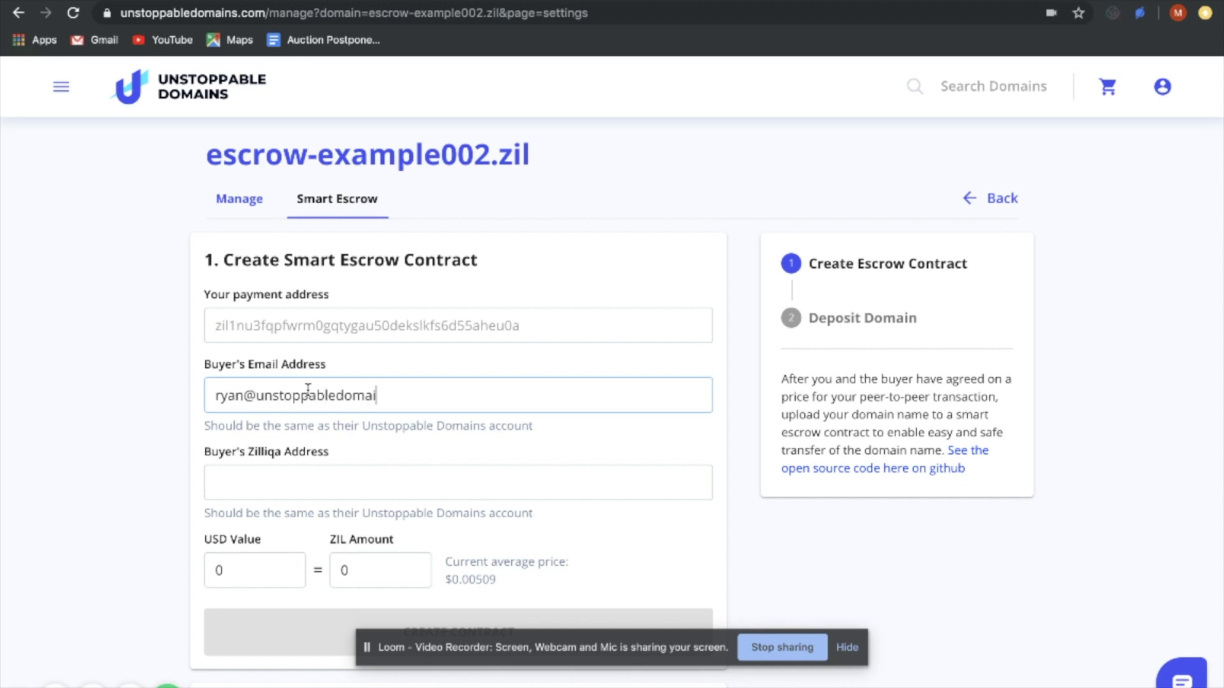
Enter the buyer's e-mail address and paste the buyer's Zilliqa address
left_click(281, 480)
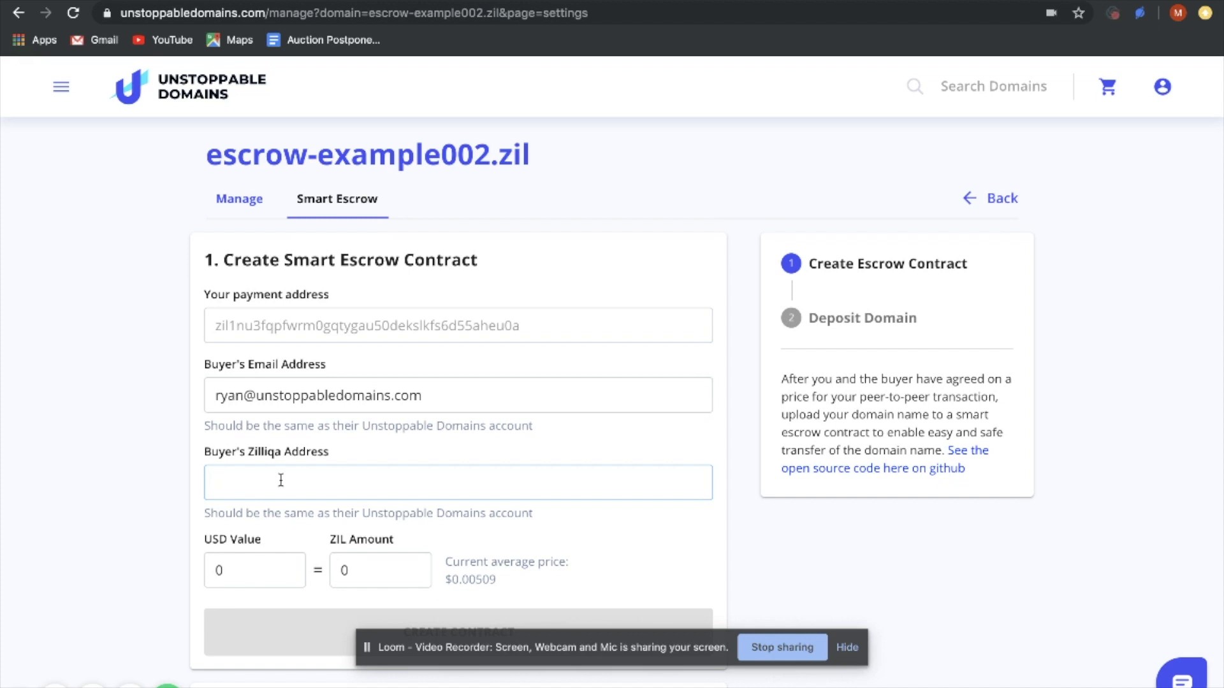
type("zil1zzpjwyh2nu29pcv3sh04qxq9x5l45vke0hrwec")
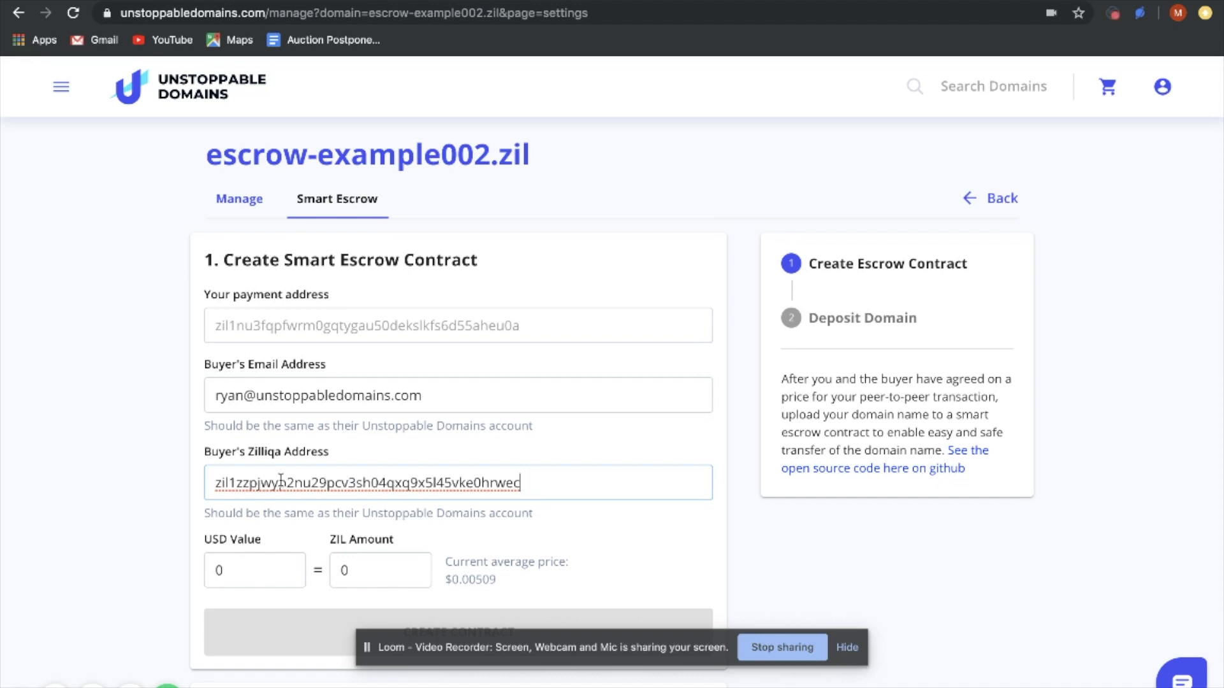
Set the ZIL amount to 10 and create the escrow contract
scroll(281, 480, "down", 1)
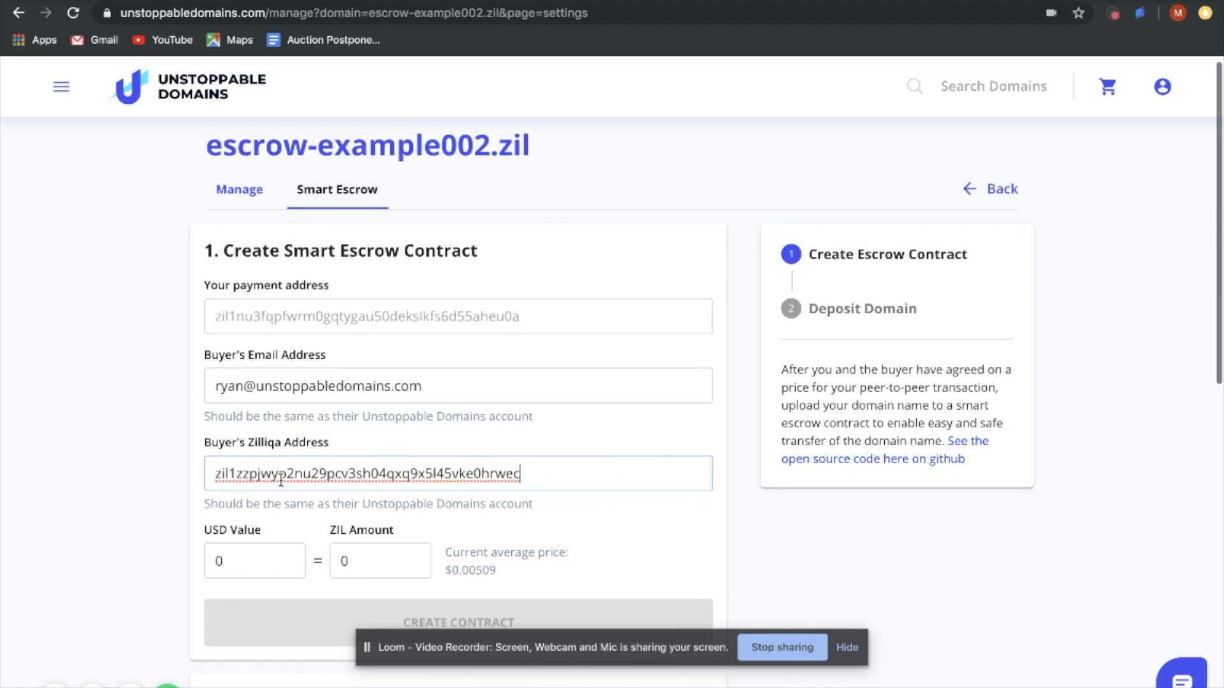
scroll(281, 479, "down", 1)
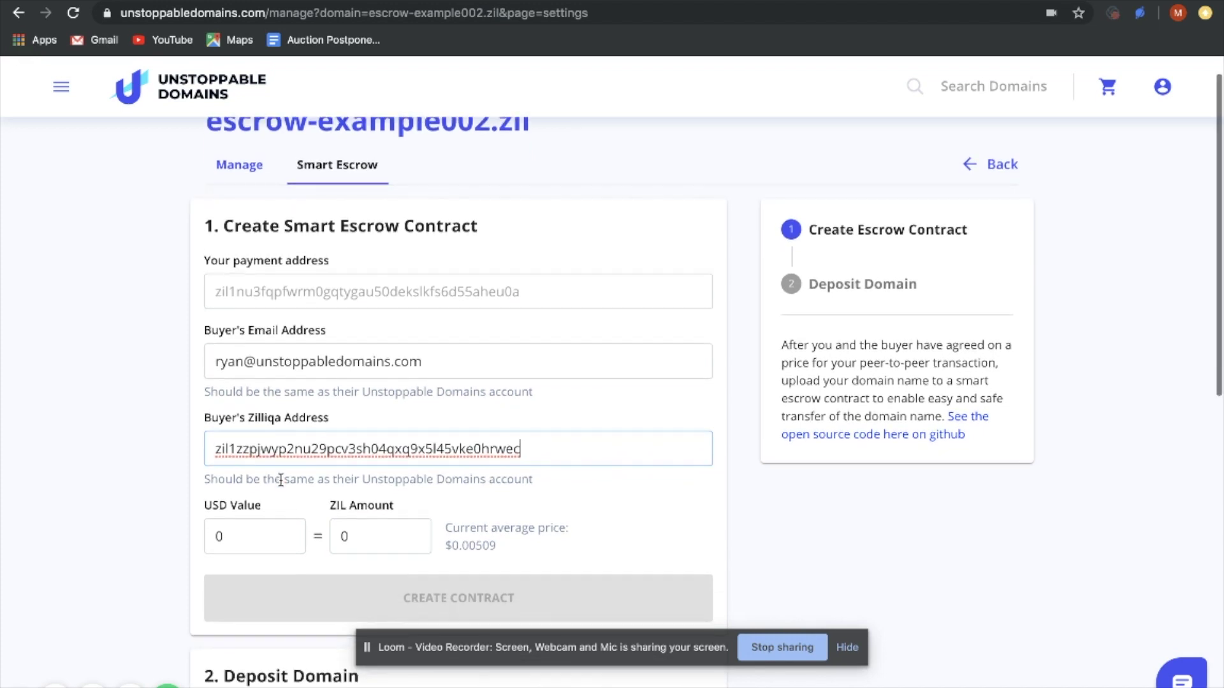
left_click(362, 536)
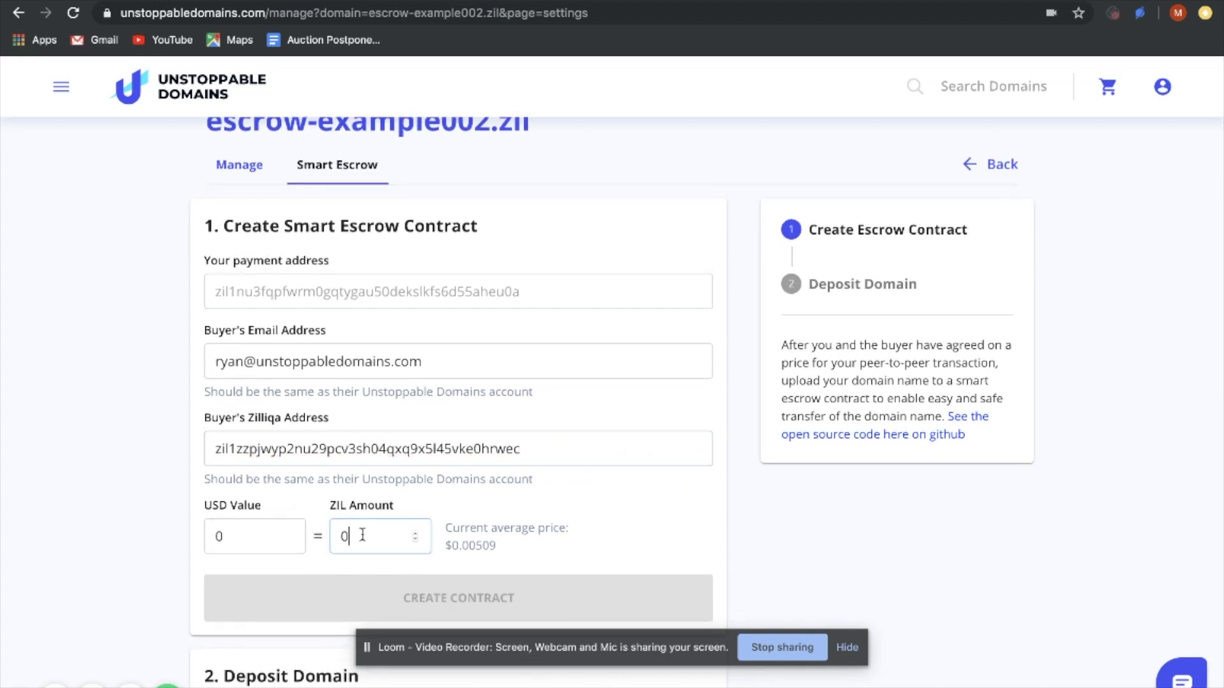
type("10")
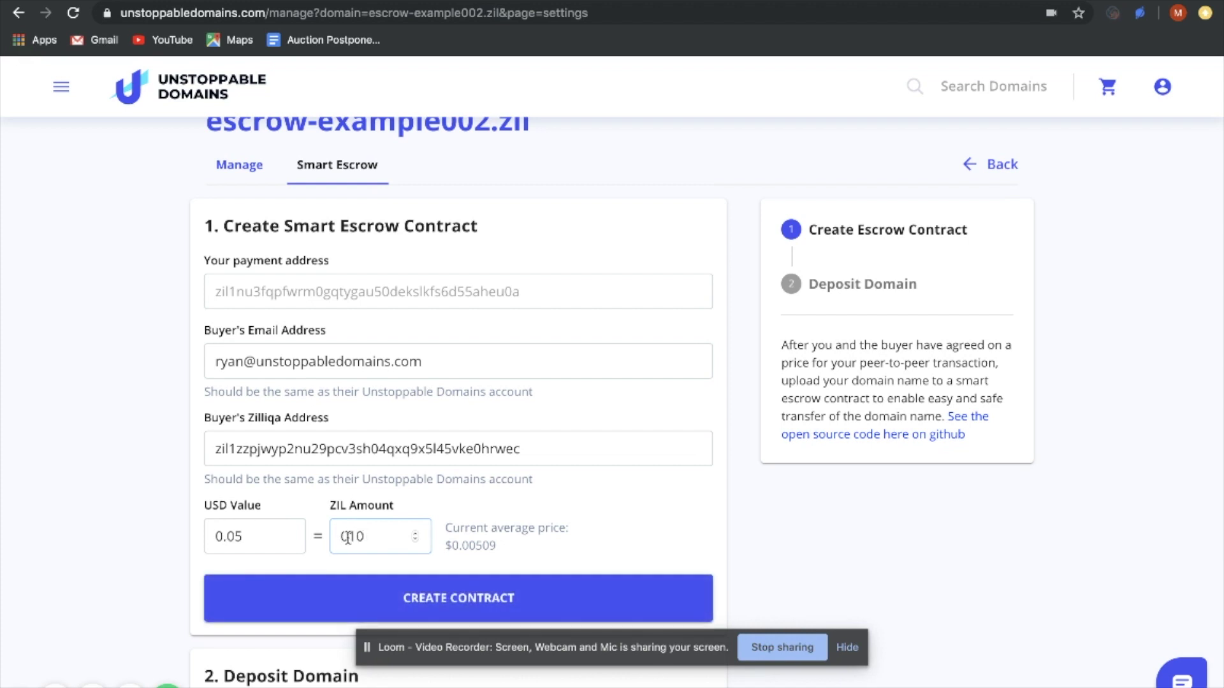
key("BackSpace")
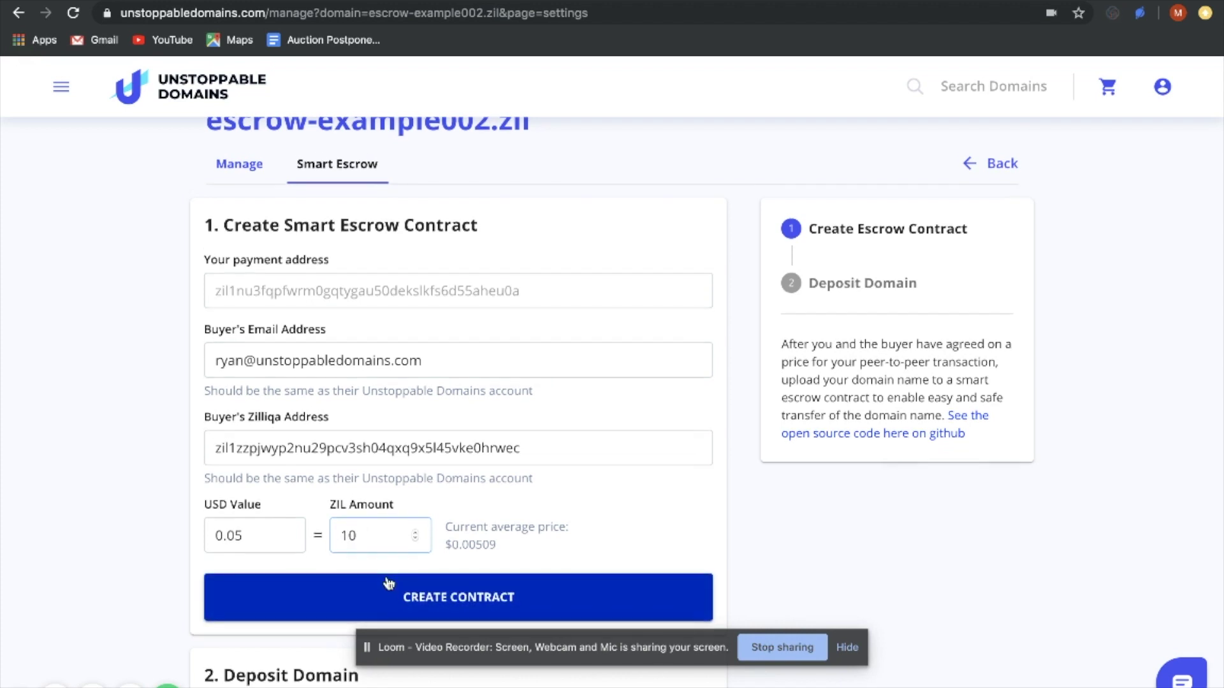
scroll(393, 586, "down", 1)
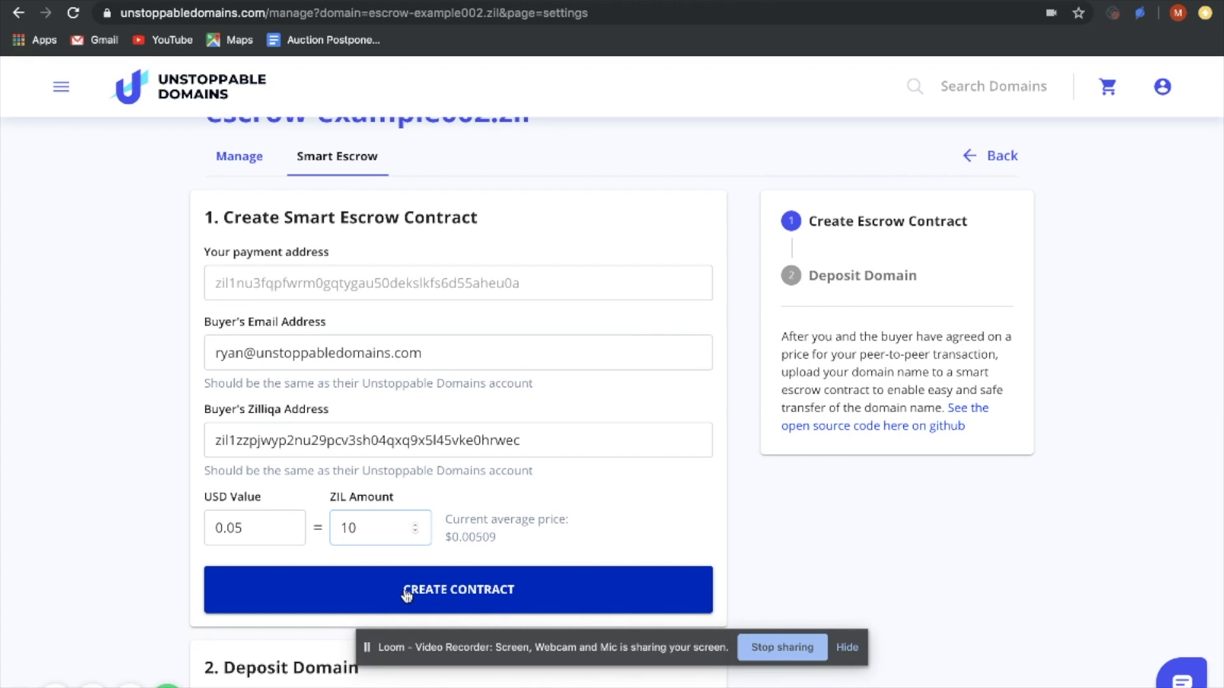
left_click(406, 595)
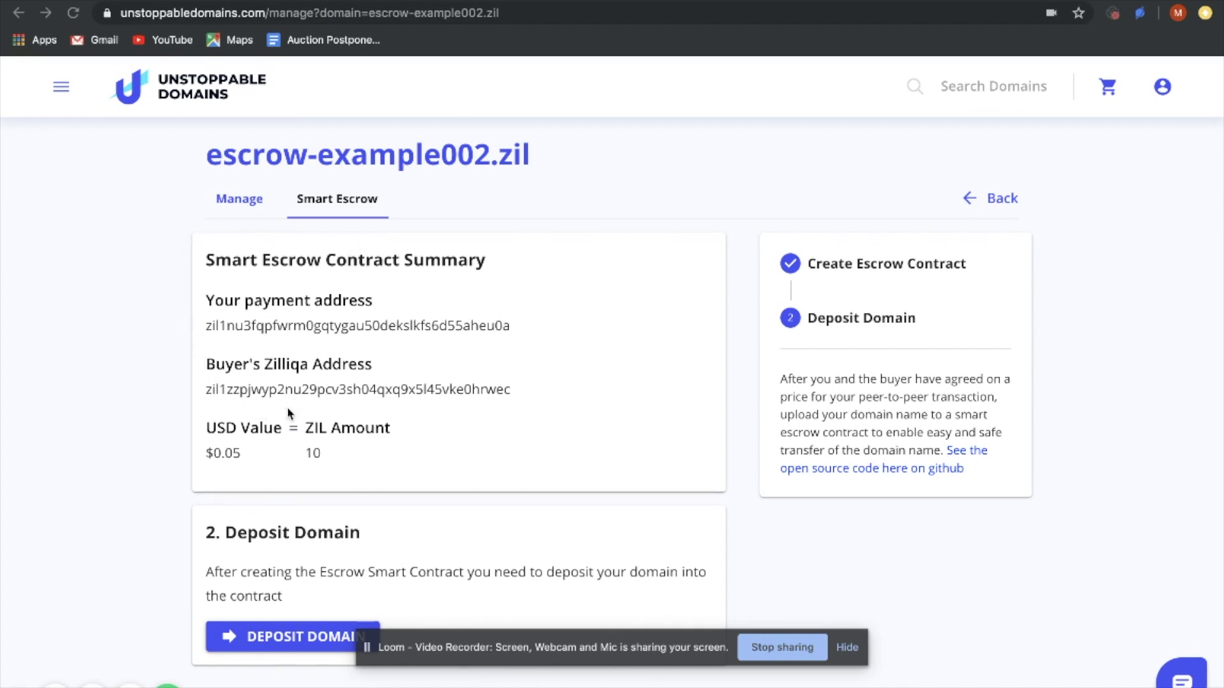
Deposit escrow-example002.zil into the escrow contract
scroll(408, 310, "down", 2)
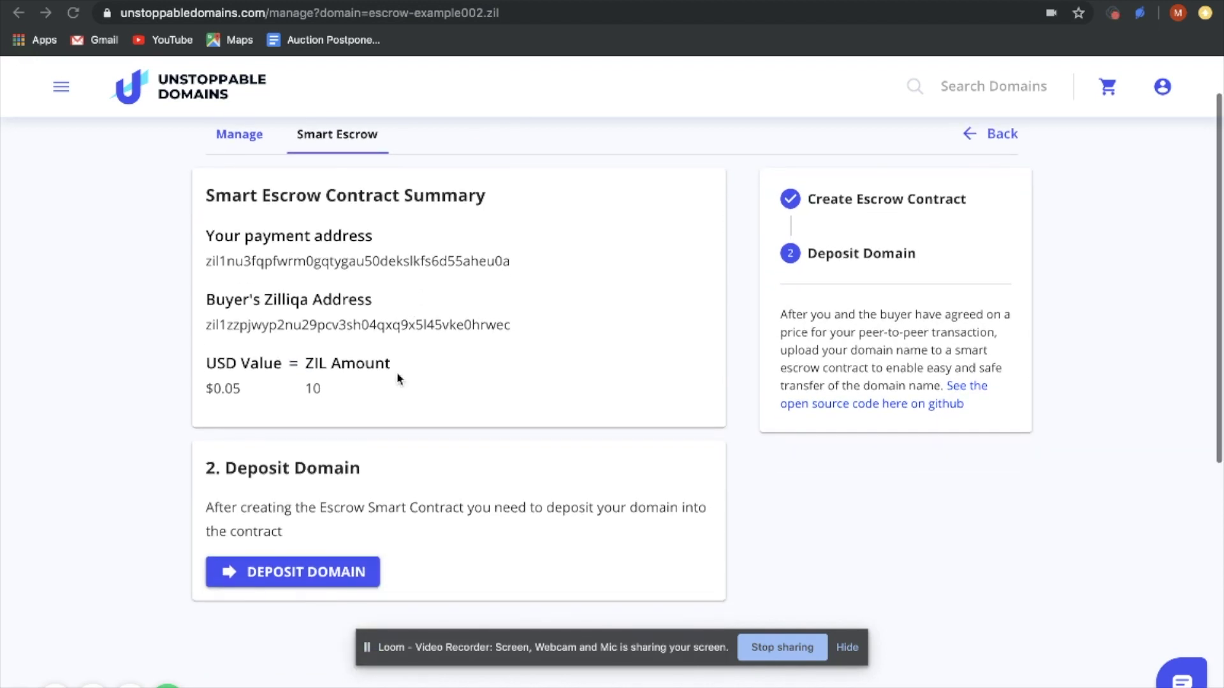
left_click(321, 580)
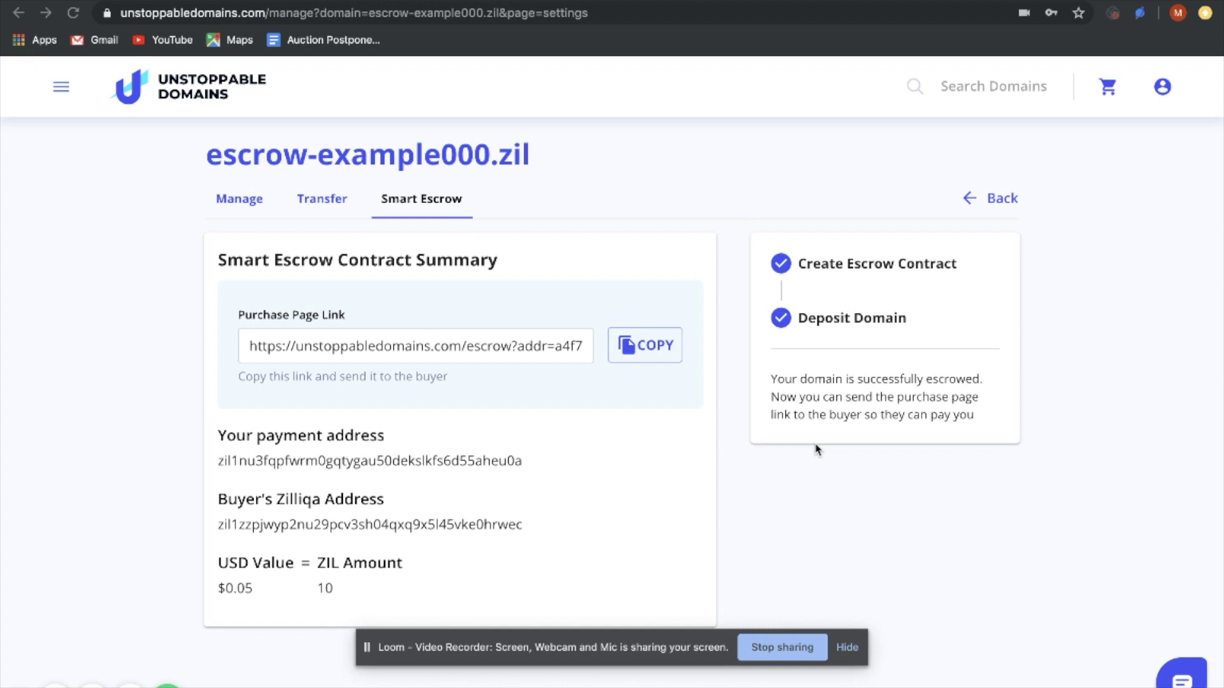
Copy the purchase page link for the buyer
left_click(656, 349)
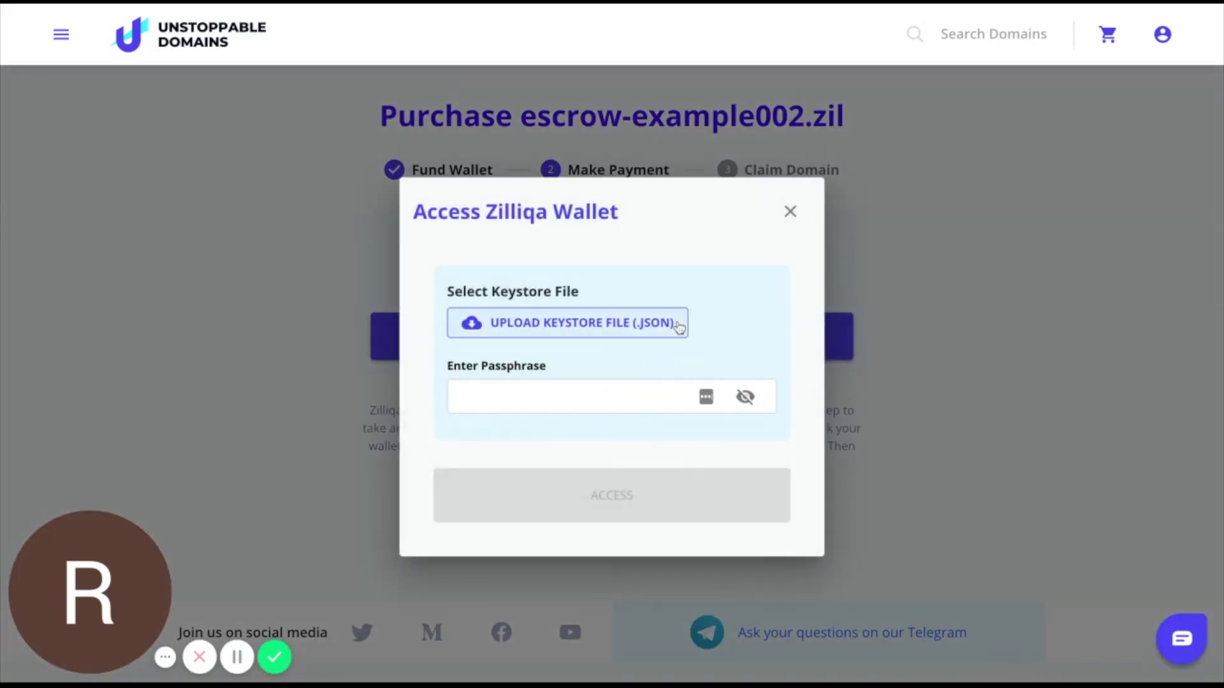
Unlock the buyer's keystore wallet with its passphrase to pay, then claim escrow-example002.zil
left_click(663, 325)
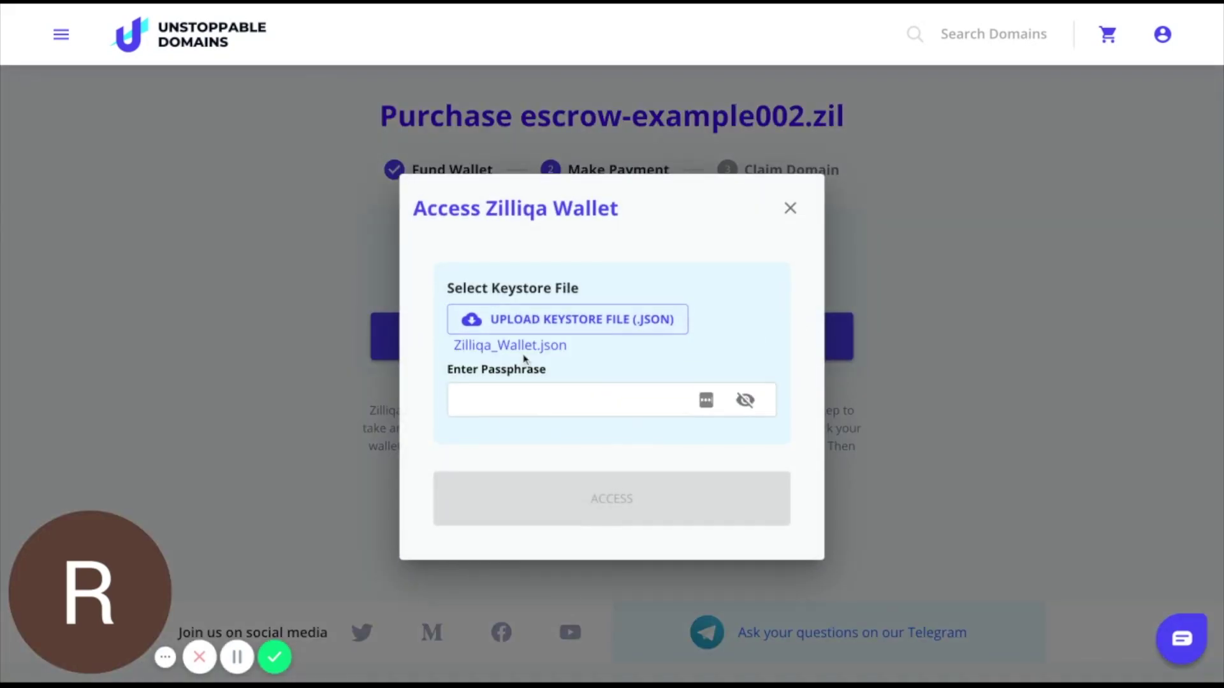
left_click(563, 401)
type("********")
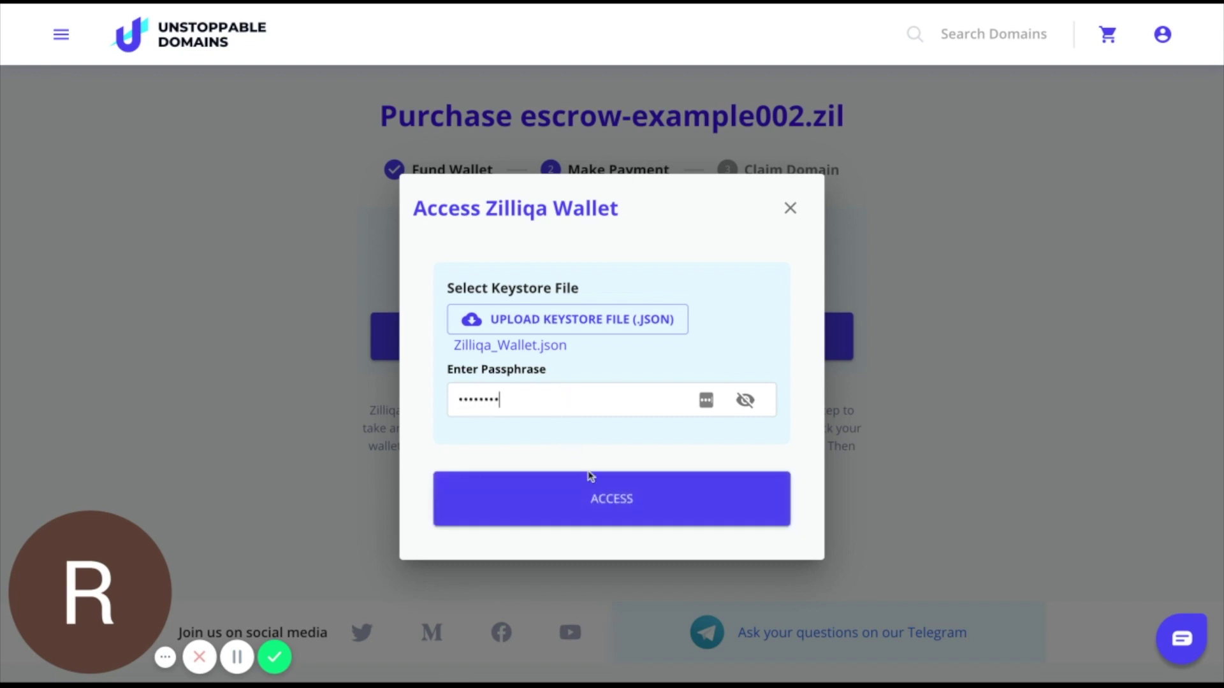
left_click(611, 504)
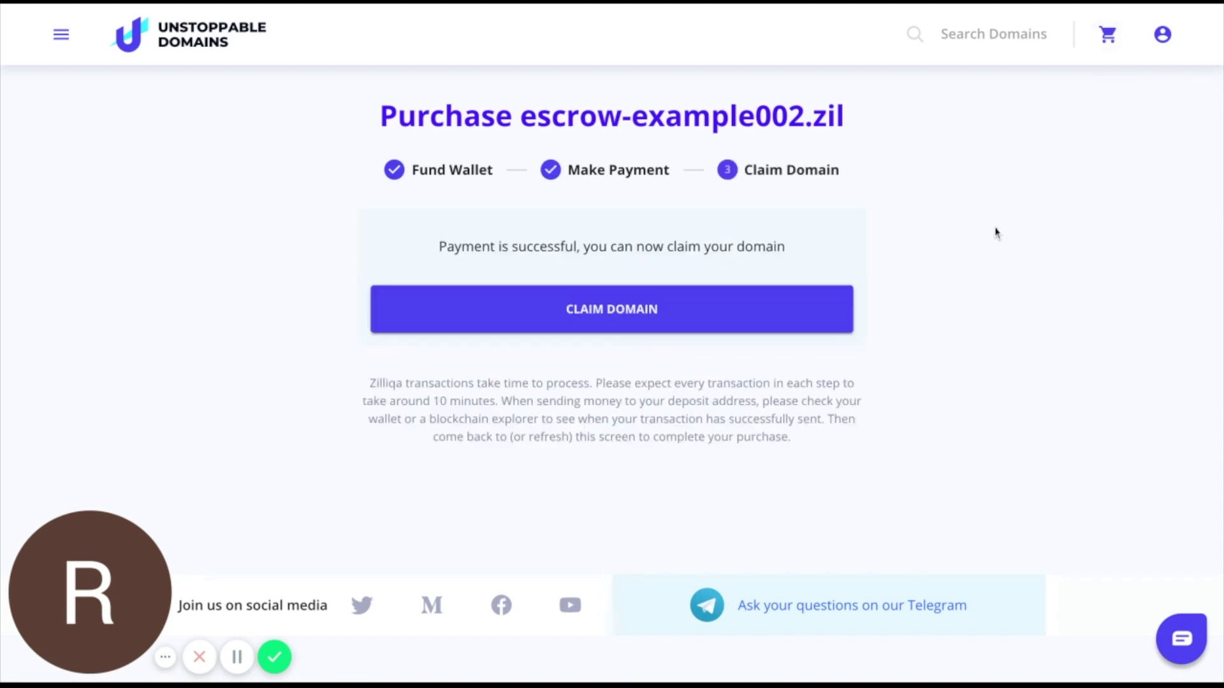
left_click(769, 304)
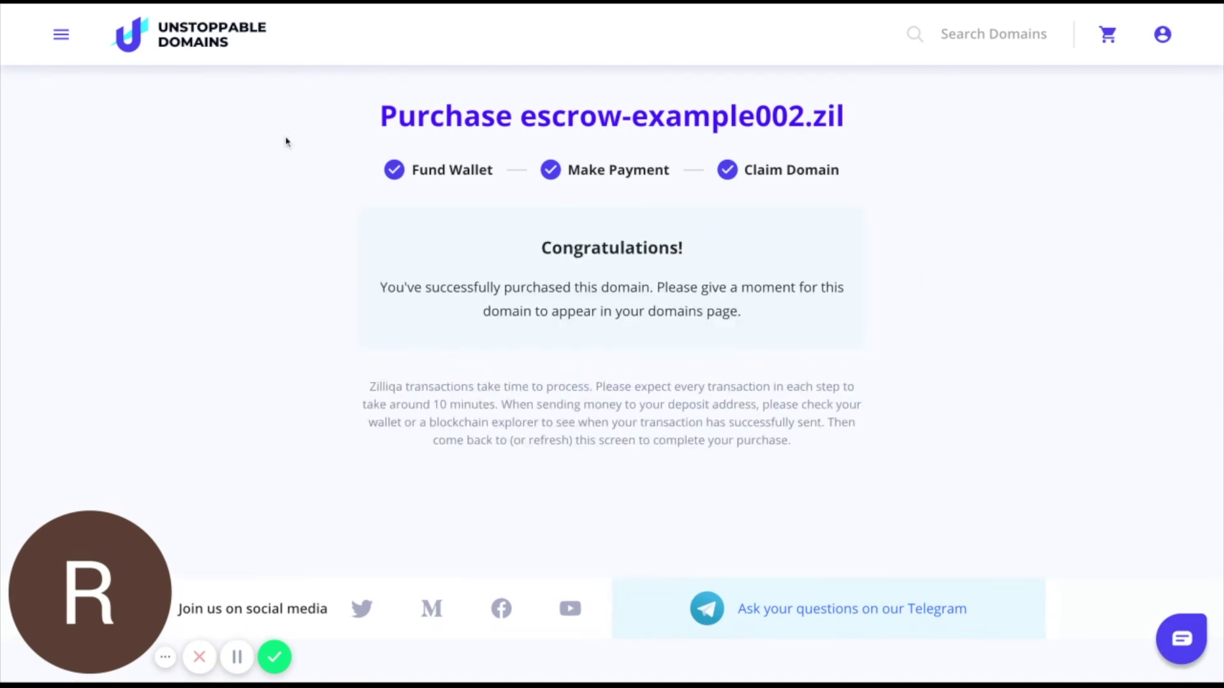
Go to the My domains list from the site's navigation menu
left_click(53, 39)
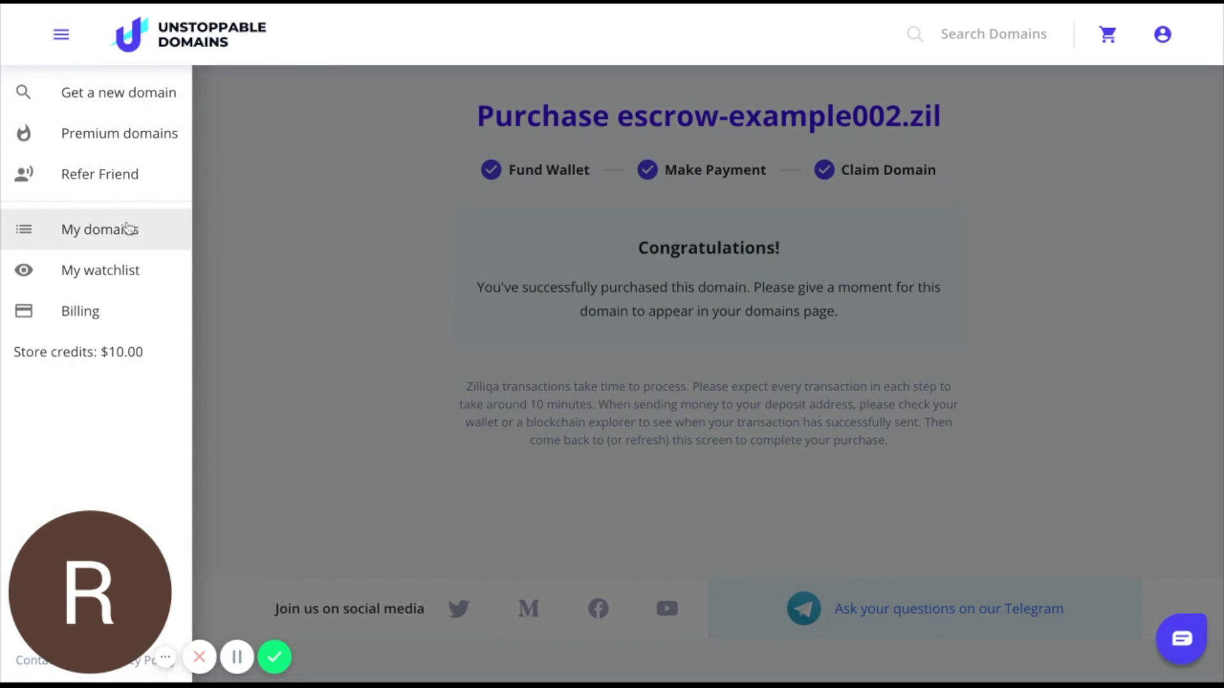
left_click(128, 228)
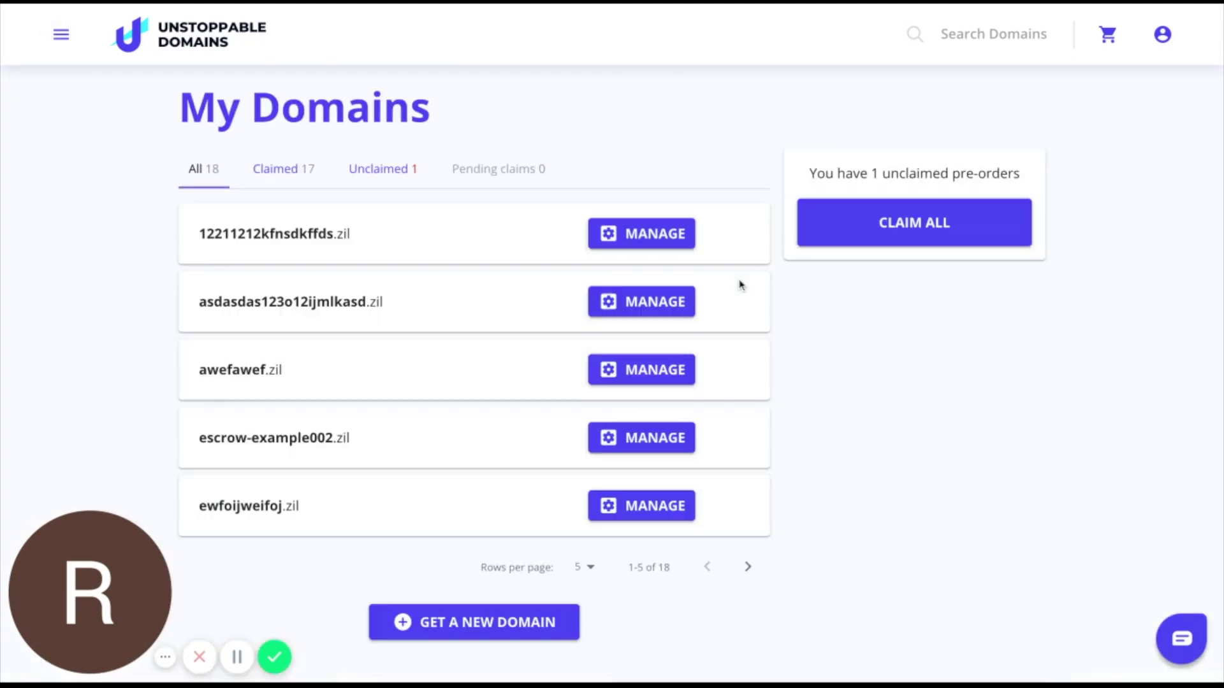
scroll(739, 291, "down", 1)
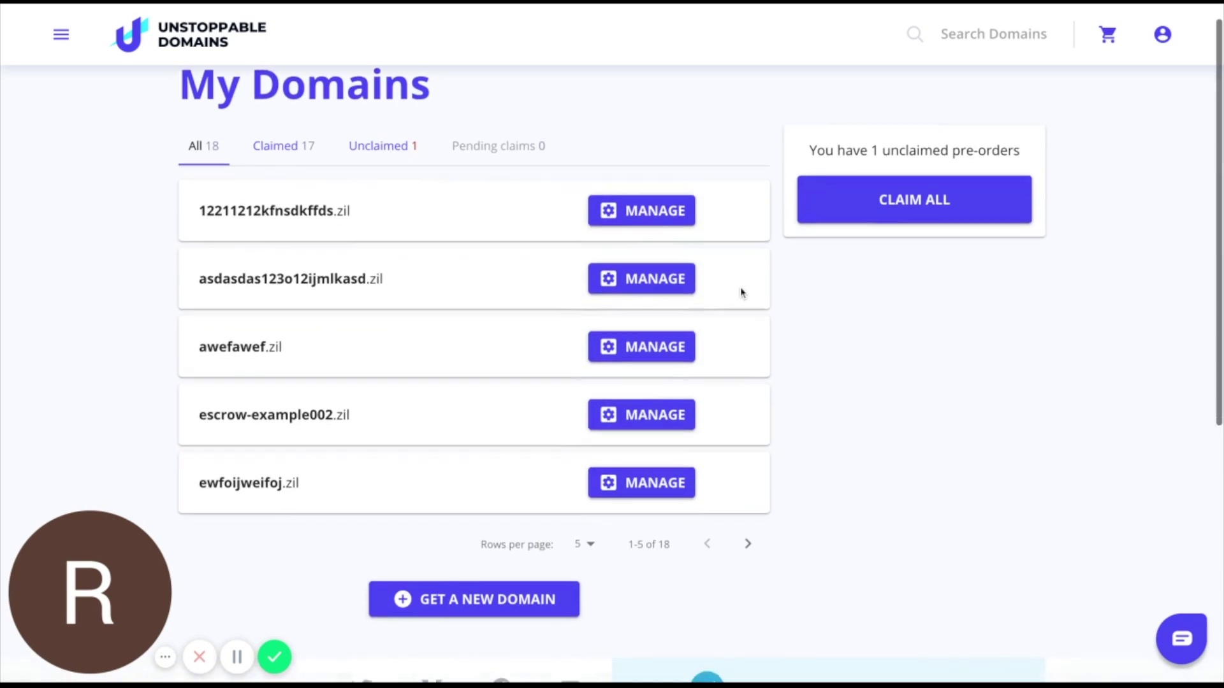
Open management for escrow-example002.zil and review its owner address and cryptocurrency records
left_click(646, 417)
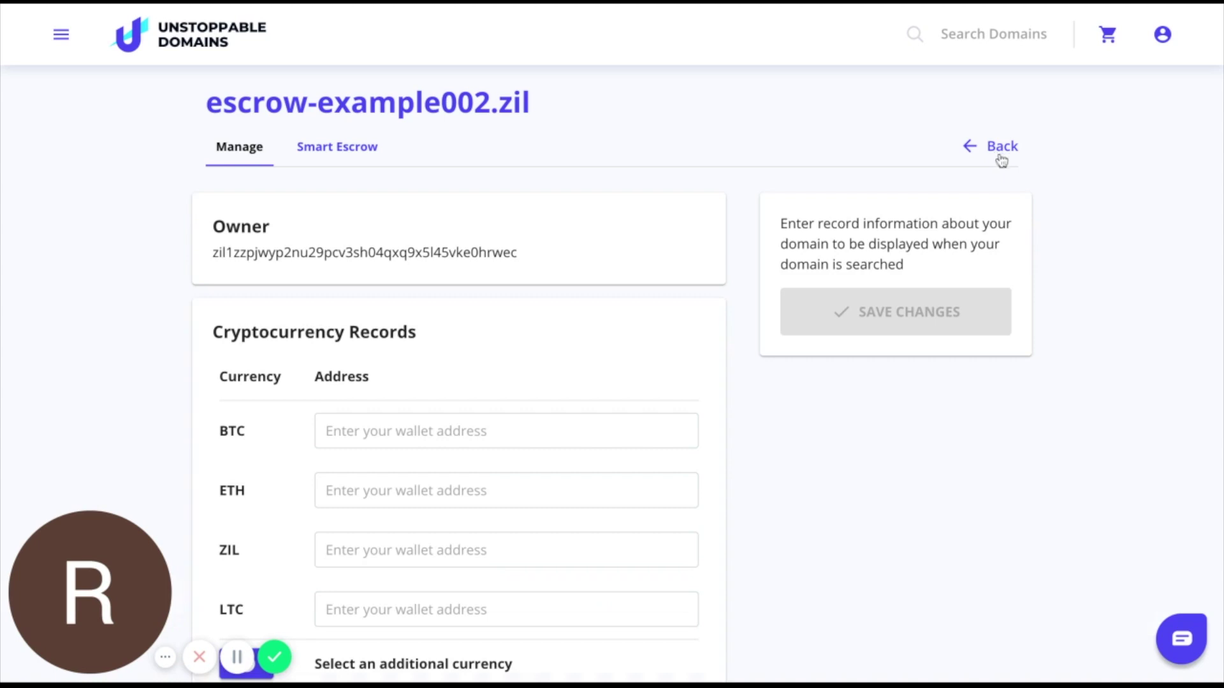
scroll(1039, 192, "down", 1)
scroll(1039, 194, "down", 2)
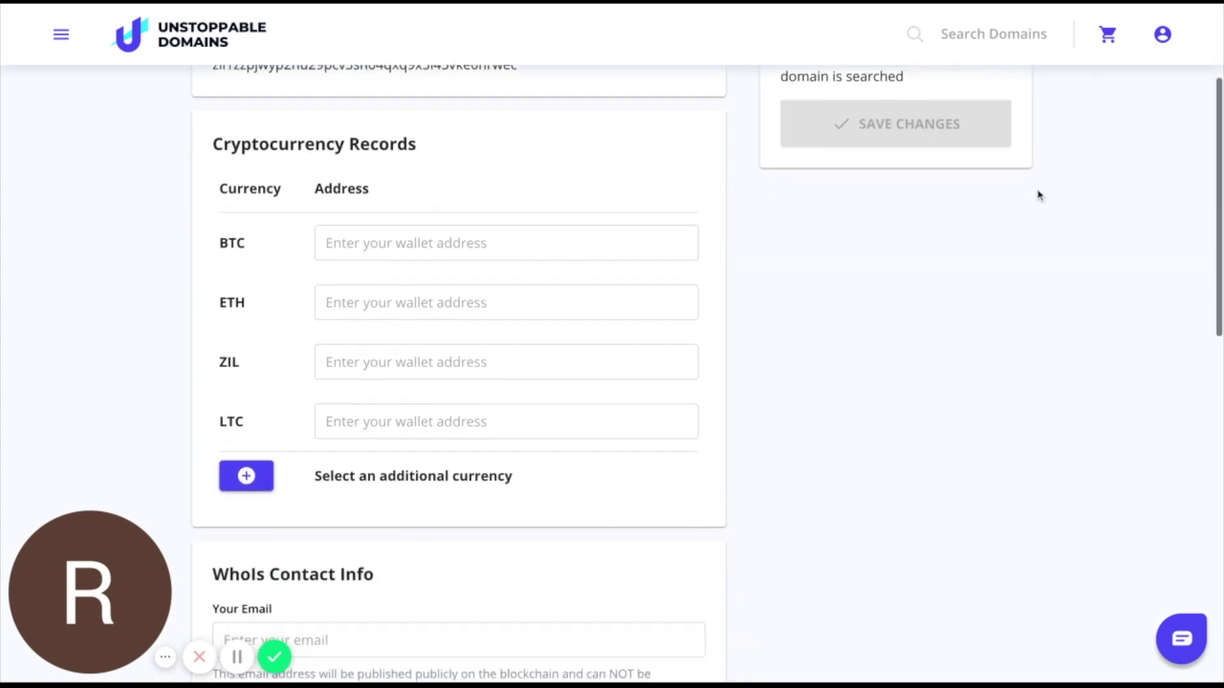
scroll(1040, 194, "up", 1)
scroll(1039, 196, "up", 1)
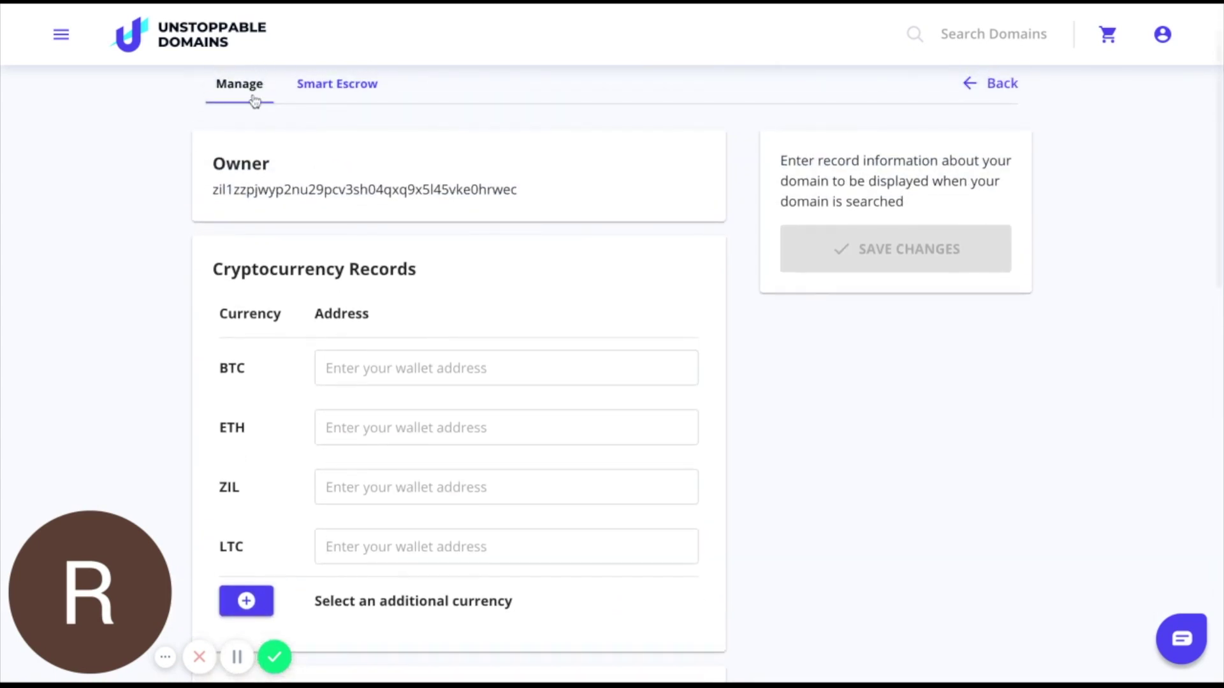
scroll(256, 105, "down", 5)
scroll(259, 112, "up", 5)
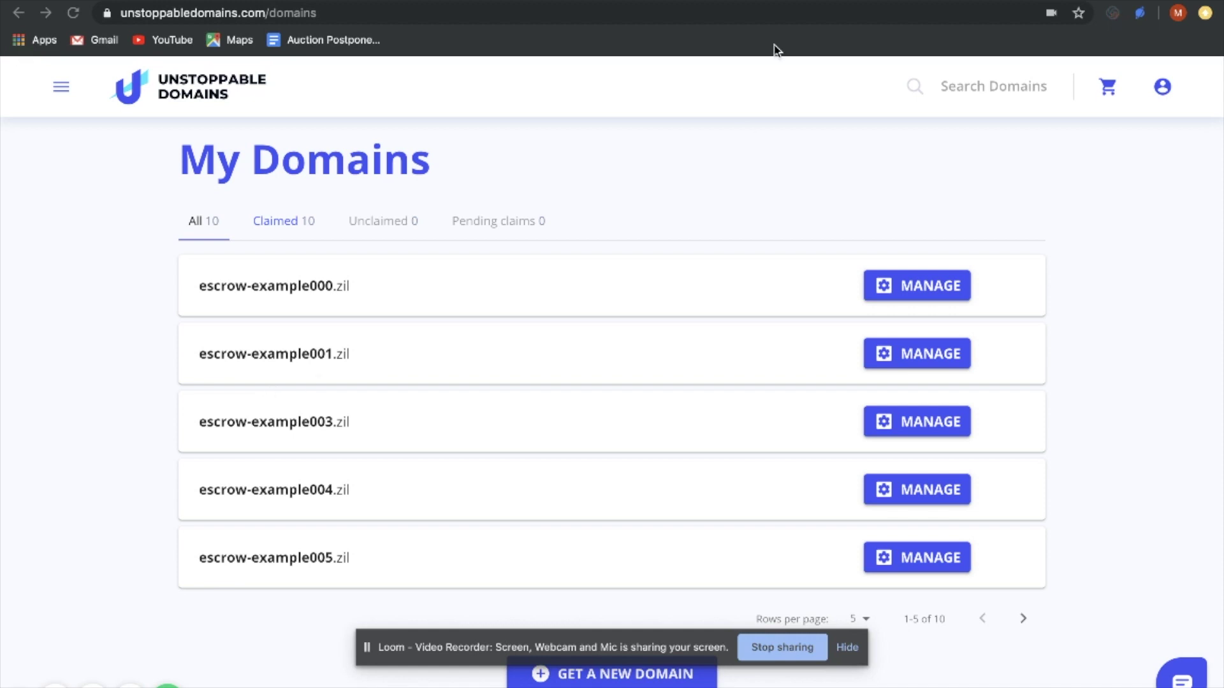
Select the seller's linked wallet address in Account Settings, then move to the Zillet tab
left_click(1153, 136)
left_click(1162, 86)
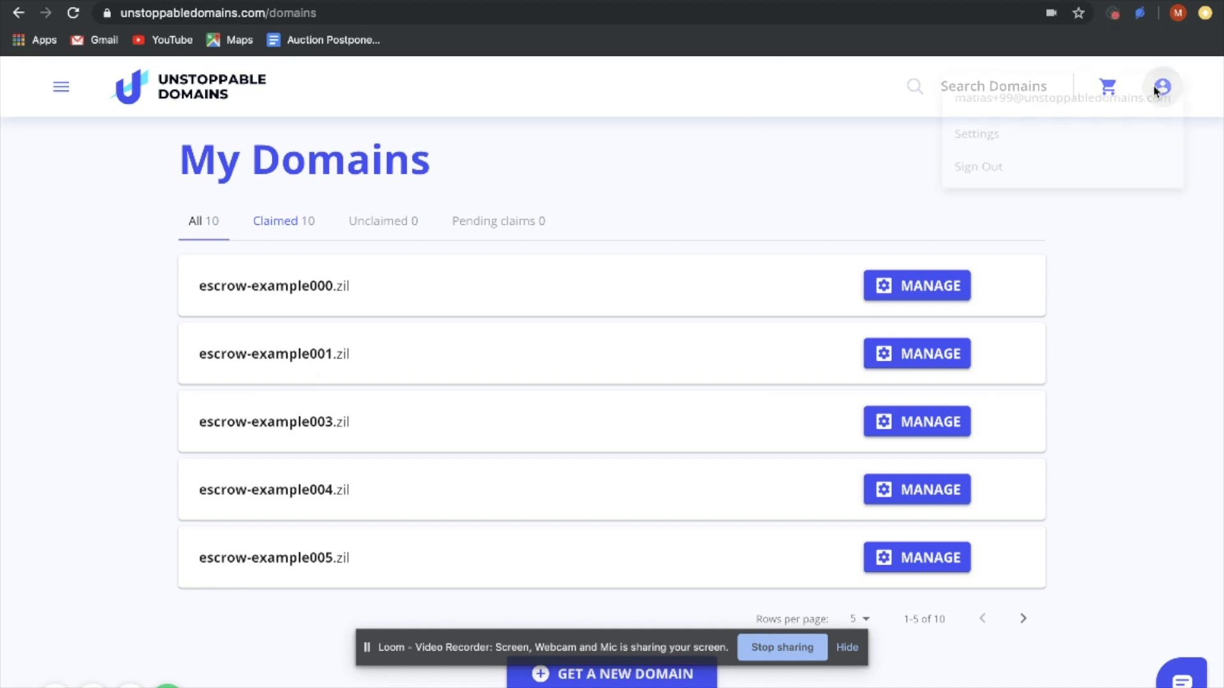
left_click(1055, 158)
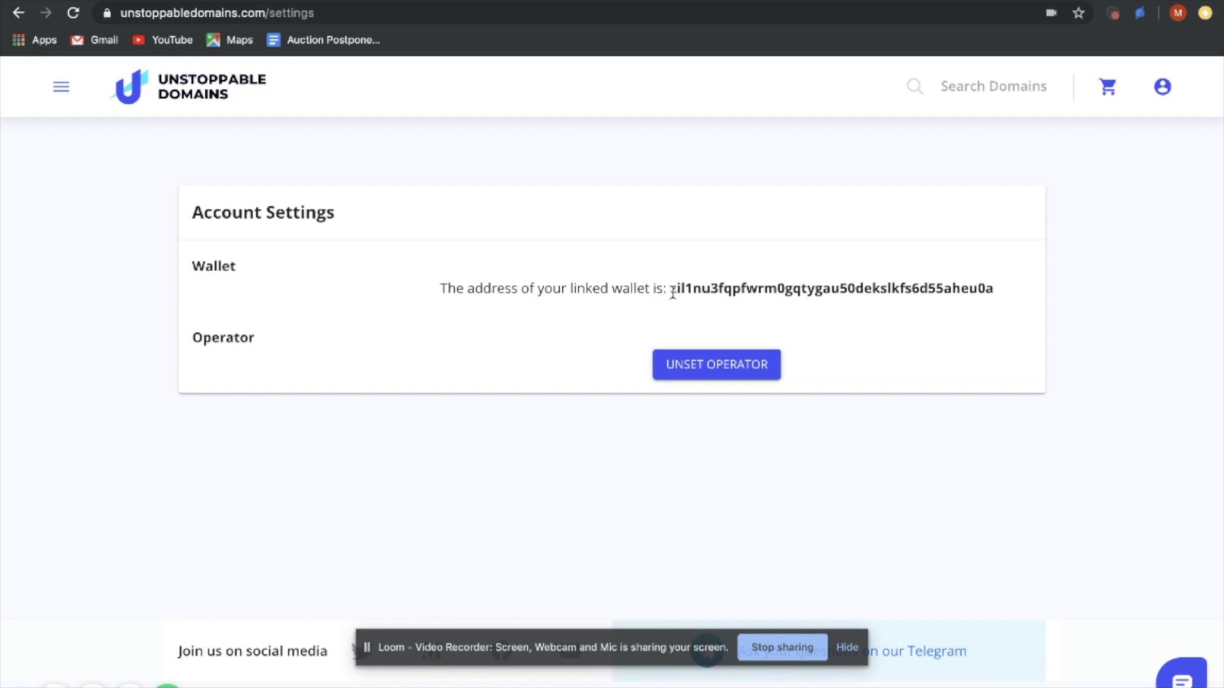
left_click_drag(670, 288, 808, 299)
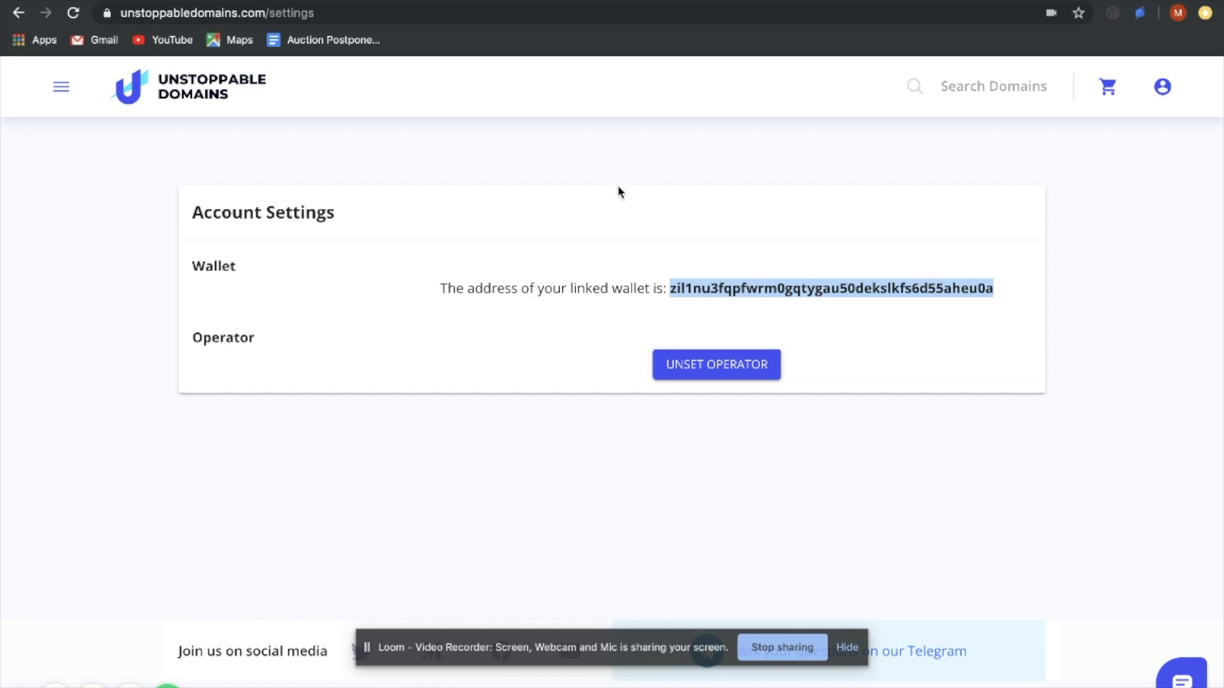
key("ctrl+Tab")
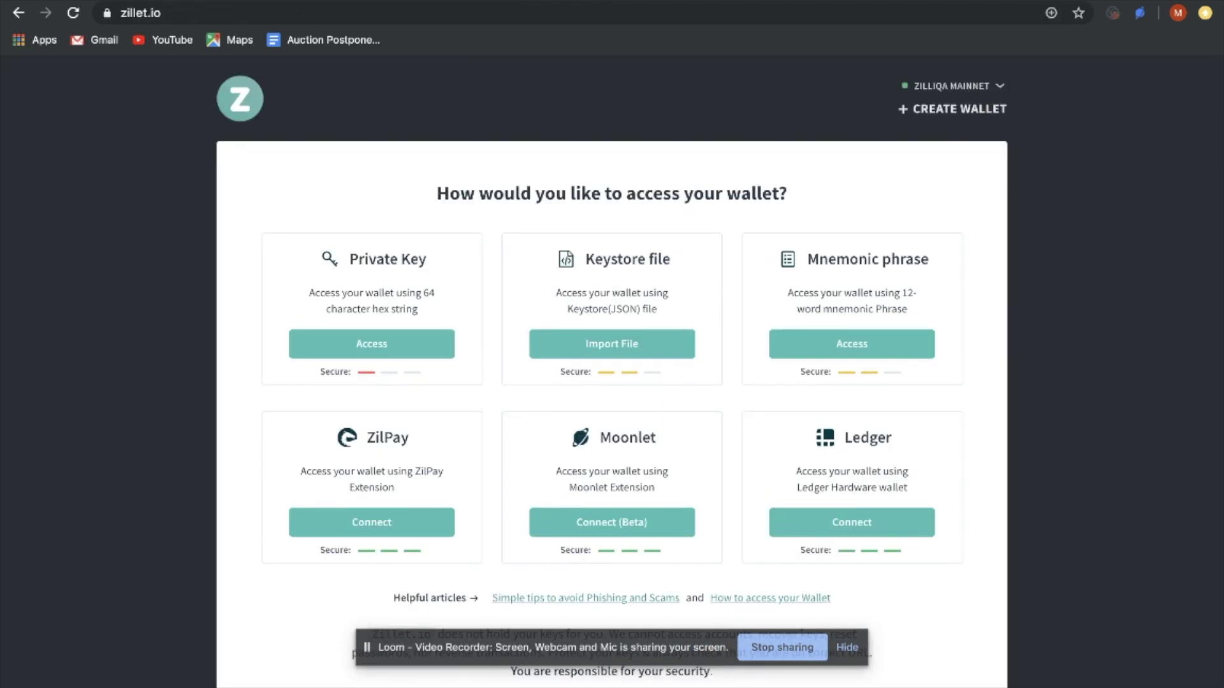
Unlock the seller's Zillet wallet via keystore file and compare its address with the linked wallet
left_click(586, 351)
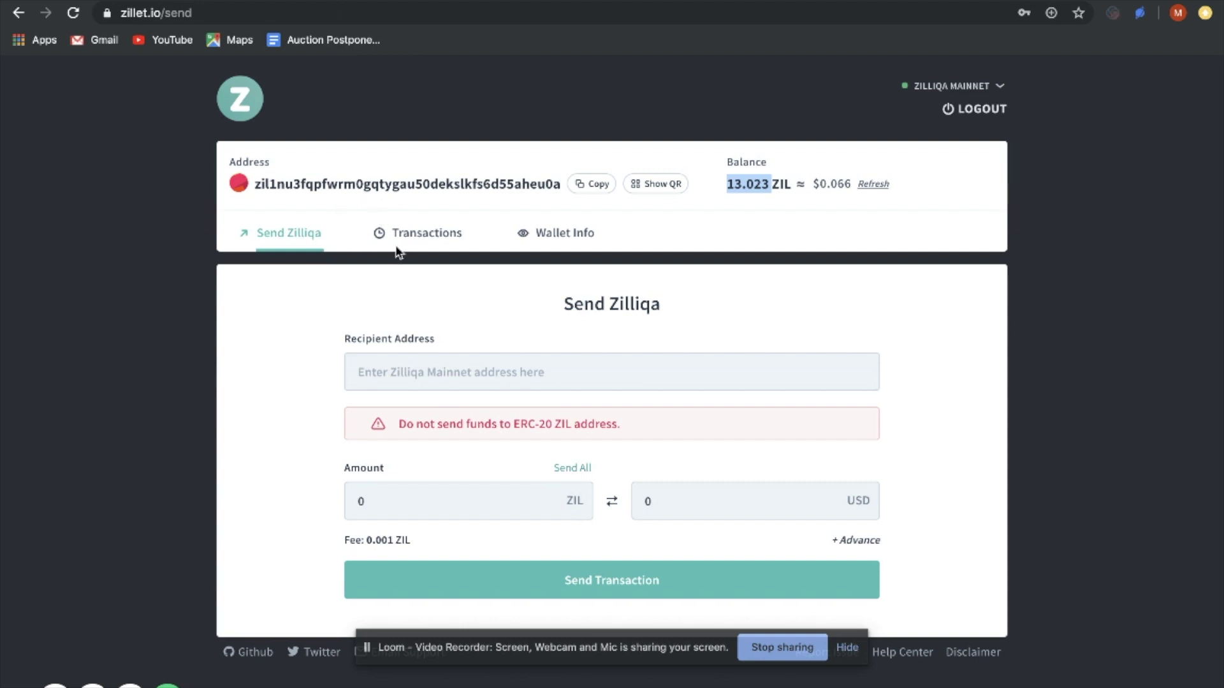
left_click(257, 184)
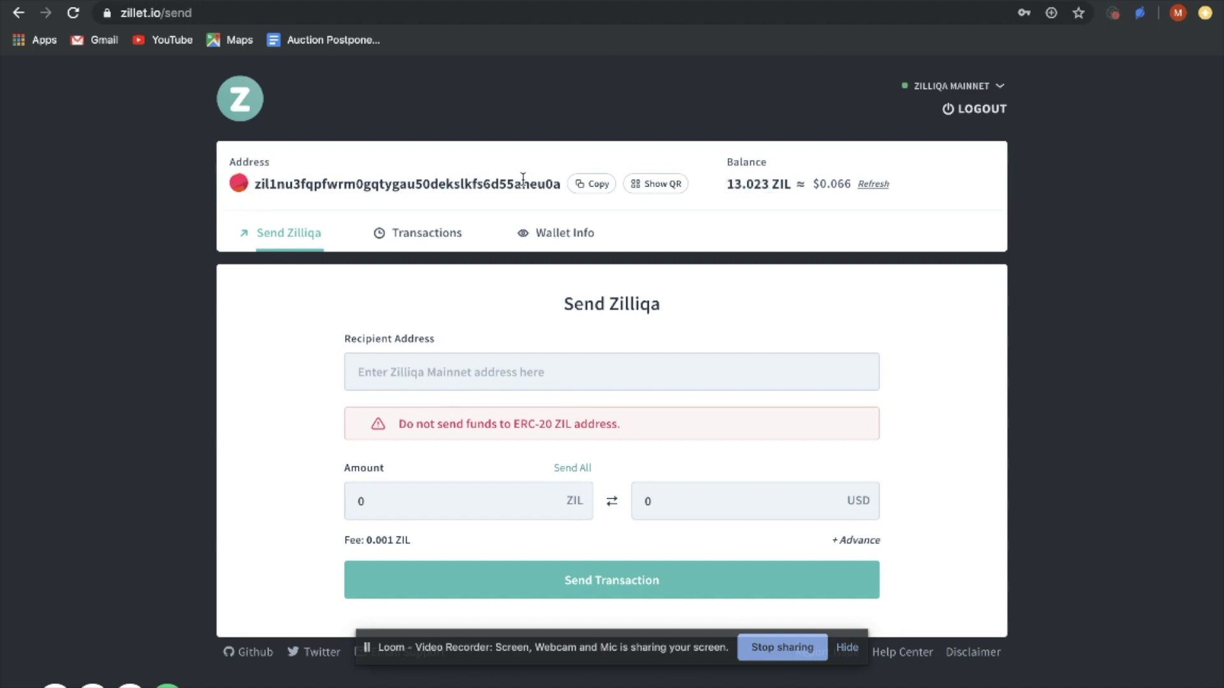
key("ctrl+Tab")
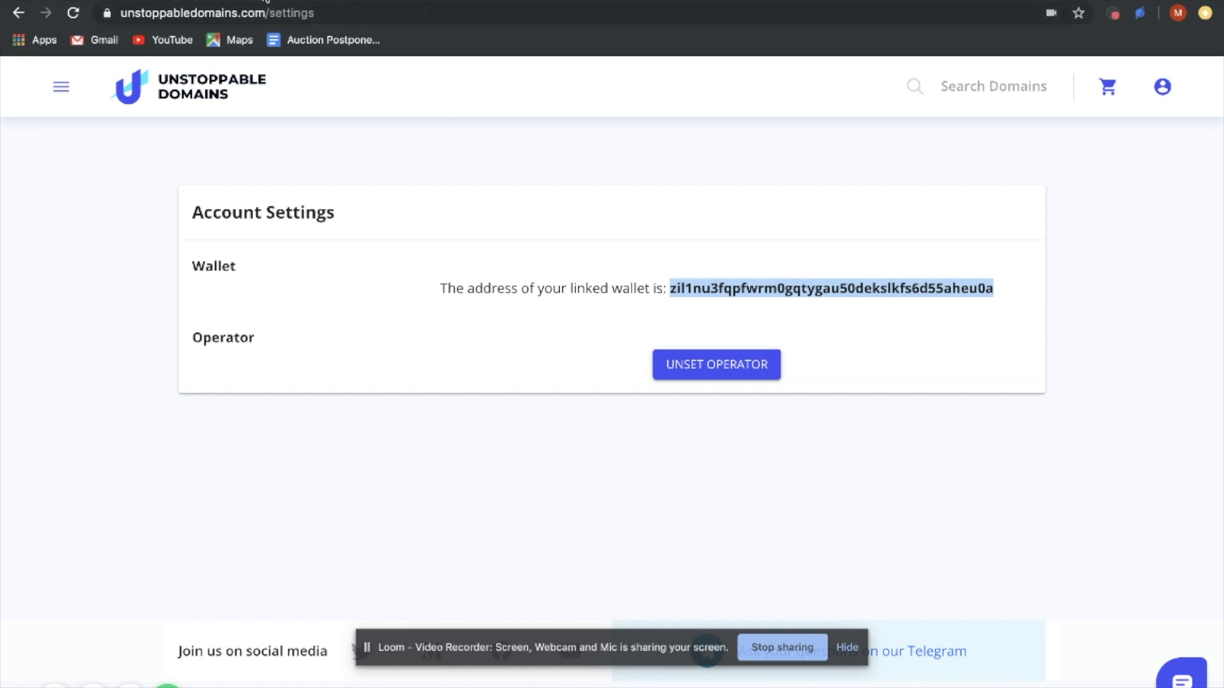
key("ctrl+shift+Tab")
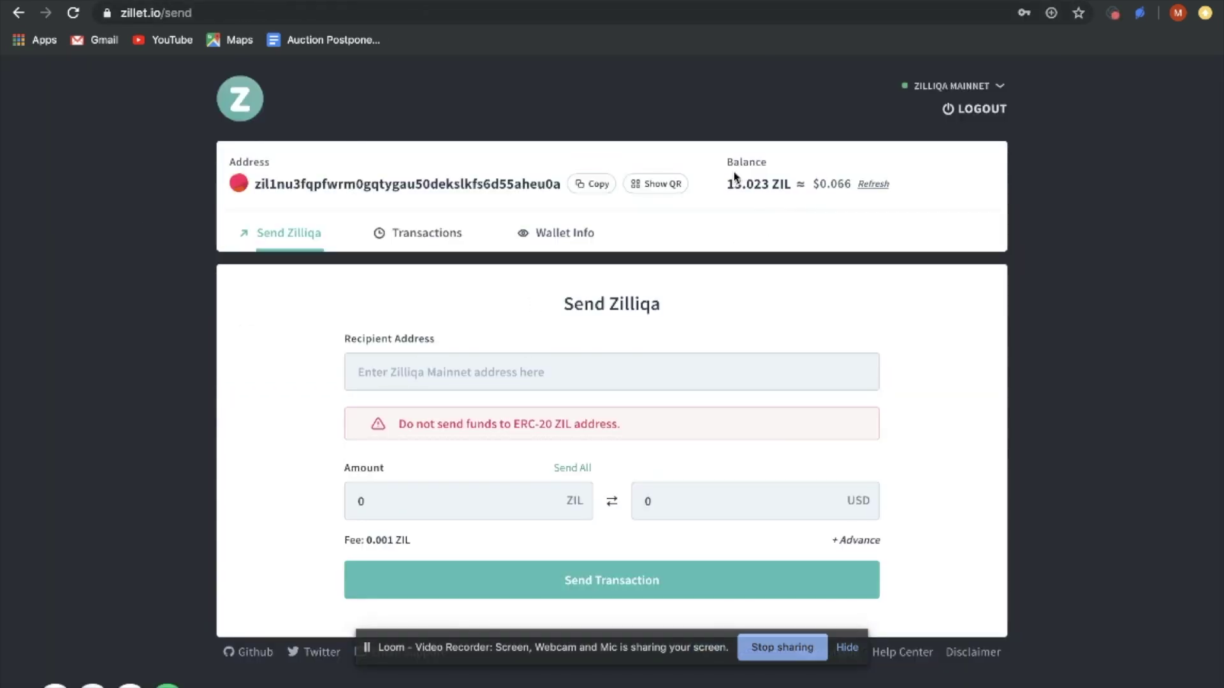
Highlight the 13.023 ZIL balance in Zillet, then return to the Unstoppable Domains settings
triple_click(727, 188)
left_click(747, 186)
left_click_drag(727, 187, 790, 188)
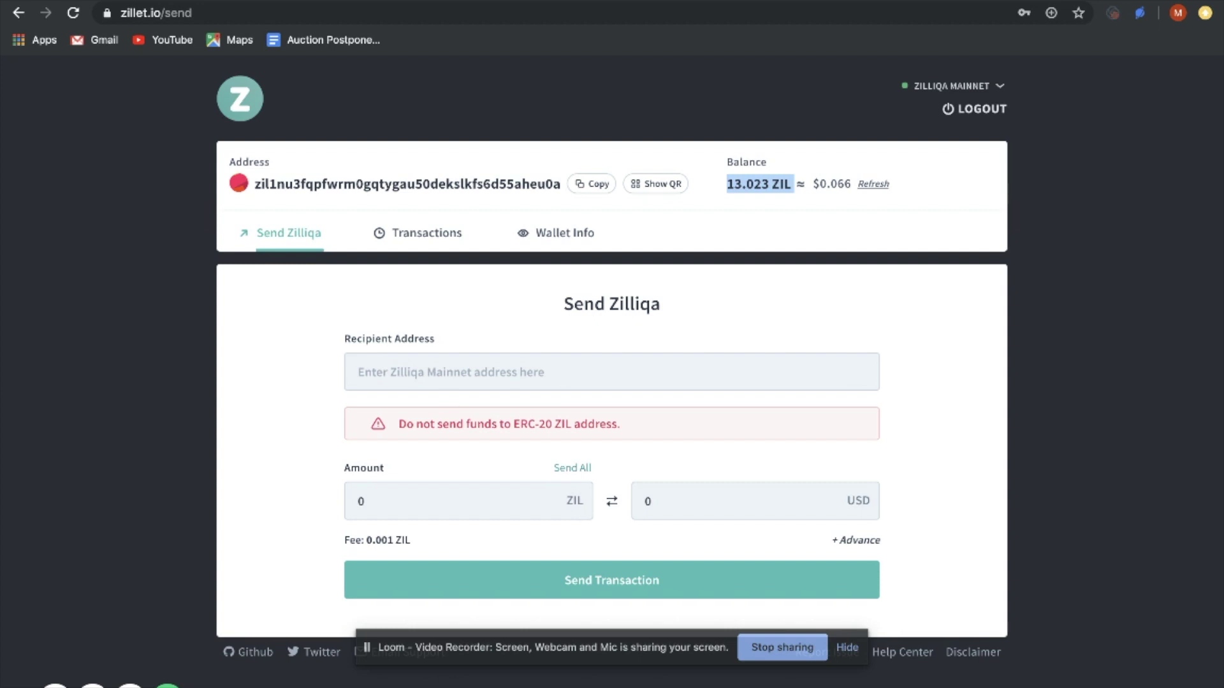
key("ctrl+Tab")
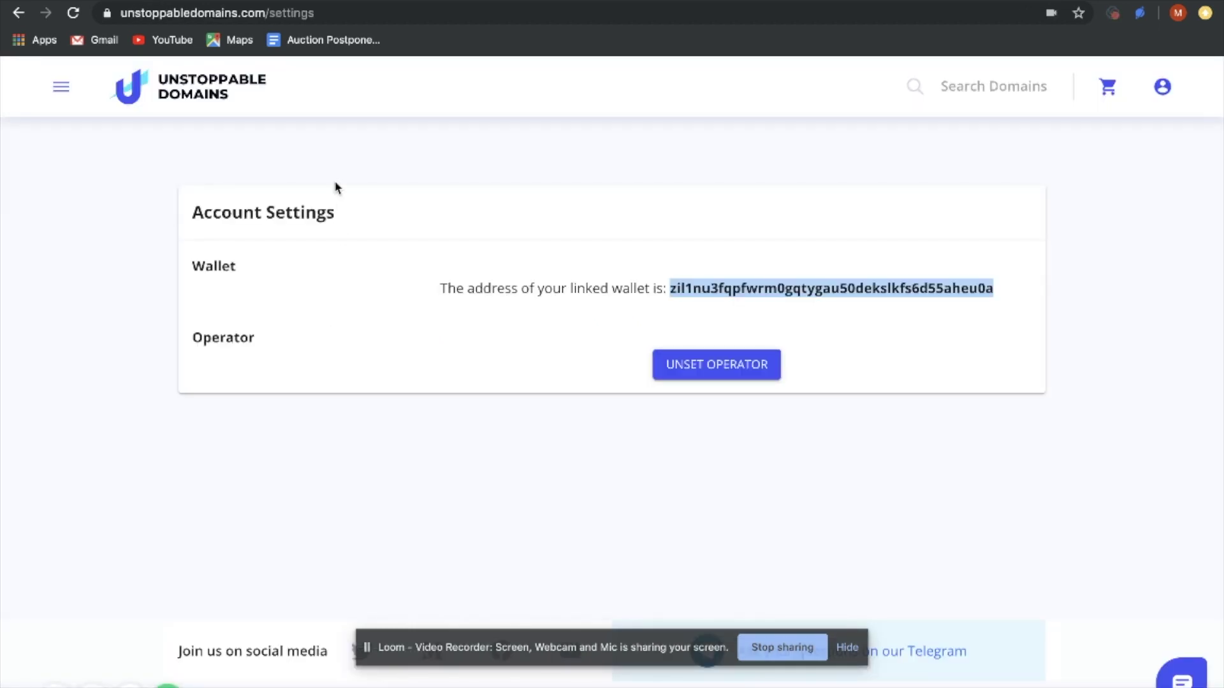